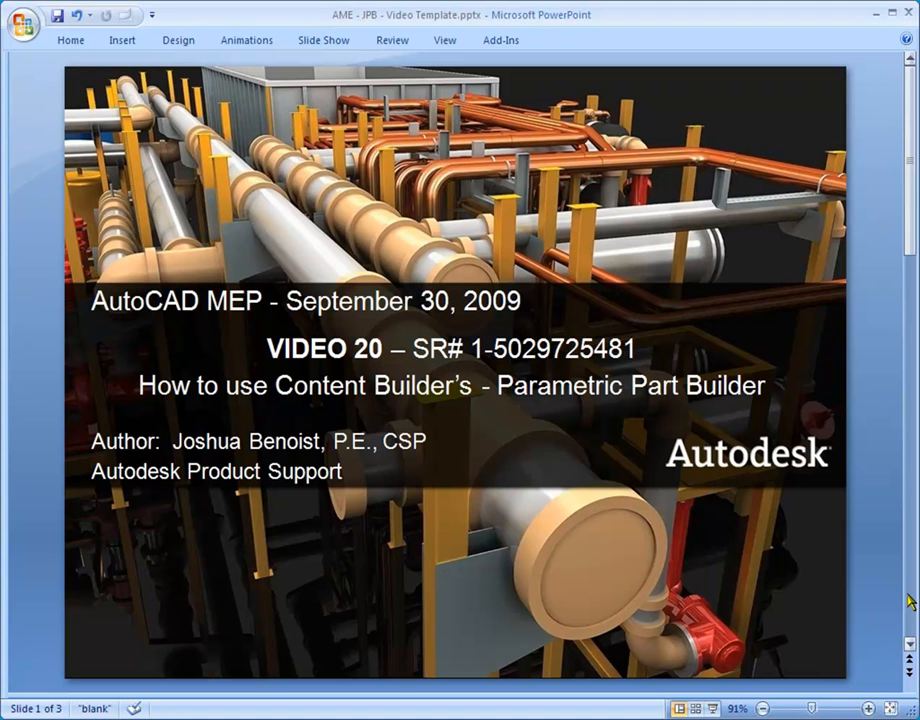
{"action": "left_click", "coordinate": [910, 600]}
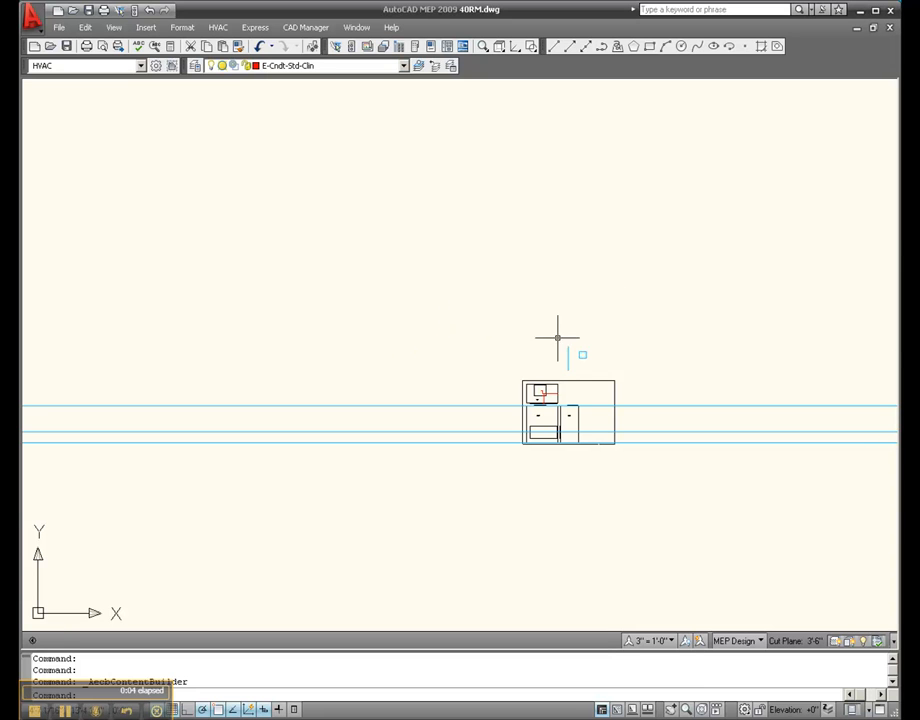
Erase the multi-view part located just above the air handler drawing
{"action": "mouse_move", "coordinate": [584, 353]}
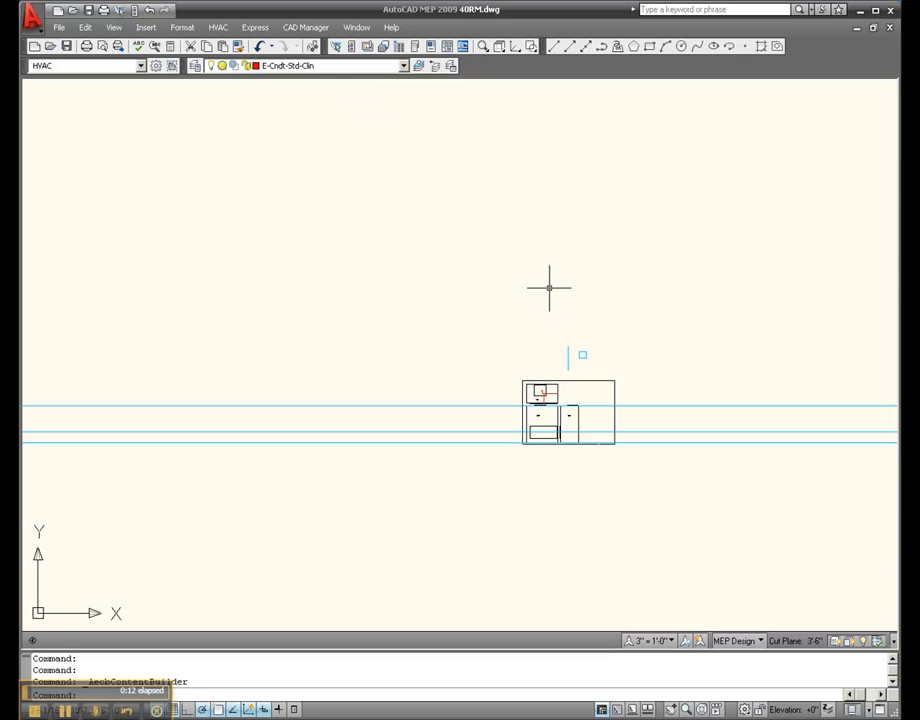
{"action": "left_click", "coordinate": [487, 273]}
{"action": "left_click", "coordinate": [660, 378]}
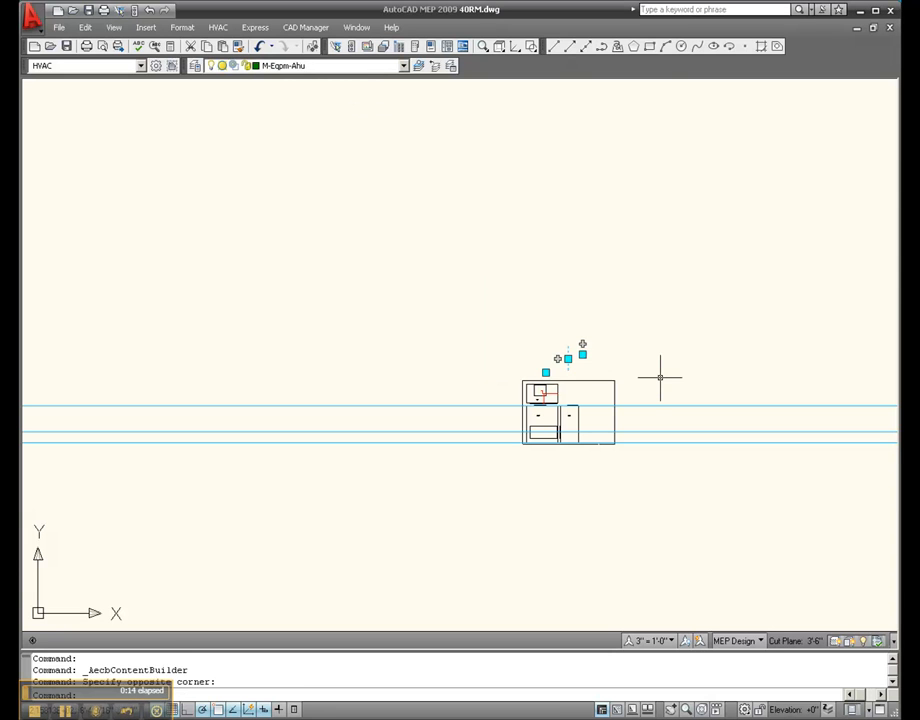
{"action": "key", "text": "Delete"}
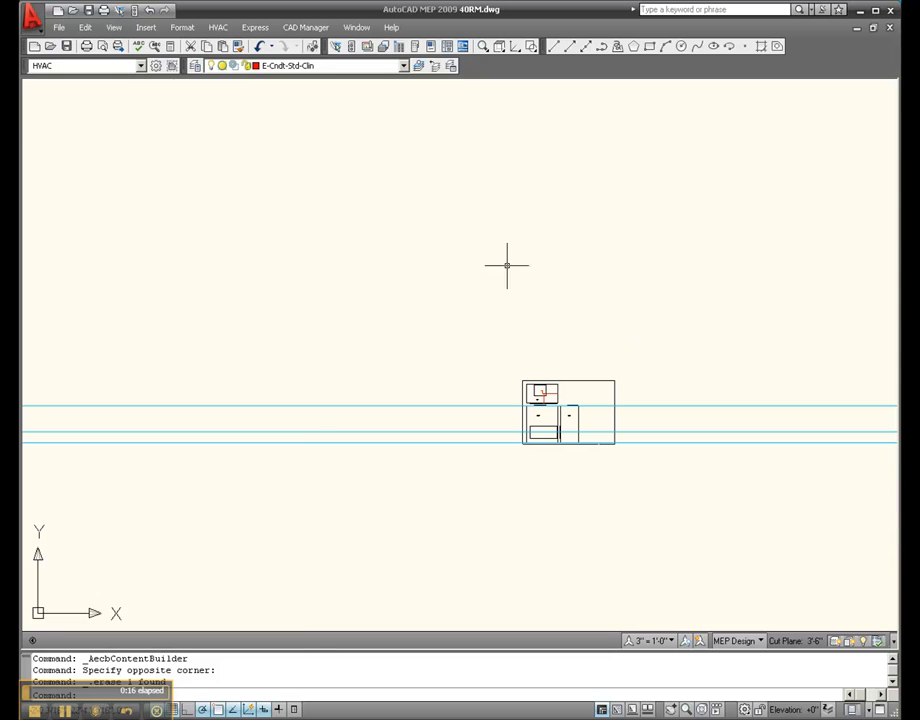
Purge the unused building systems objects from the drawing
{"action": "left_click", "coordinate": [60, 28]}
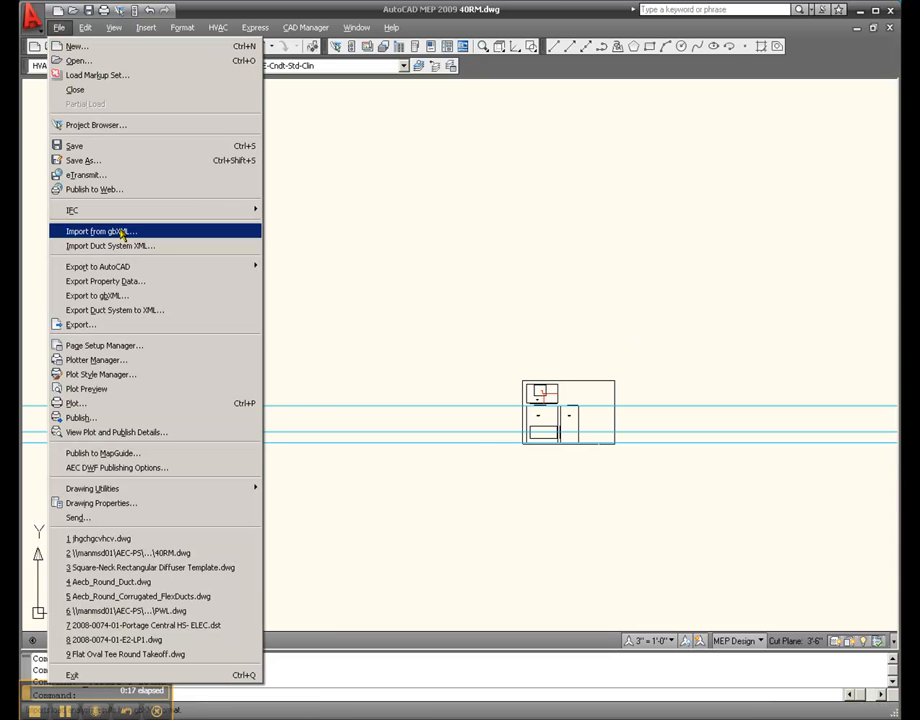
{"action": "mouse_move", "coordinate": [203, 496]}
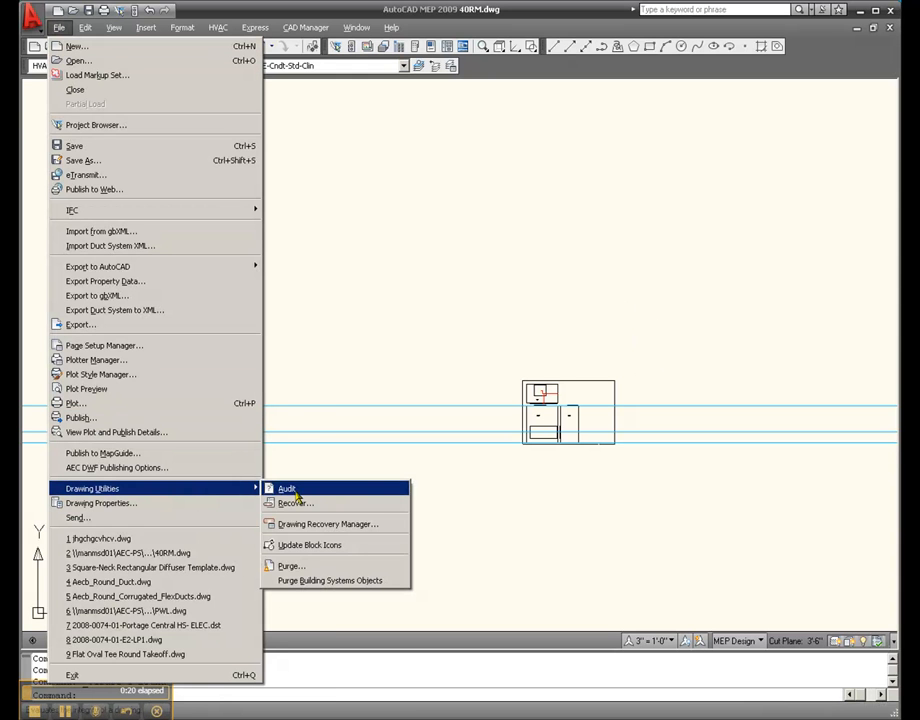
{"action": "left_click", "coordinate": [311, 589]}
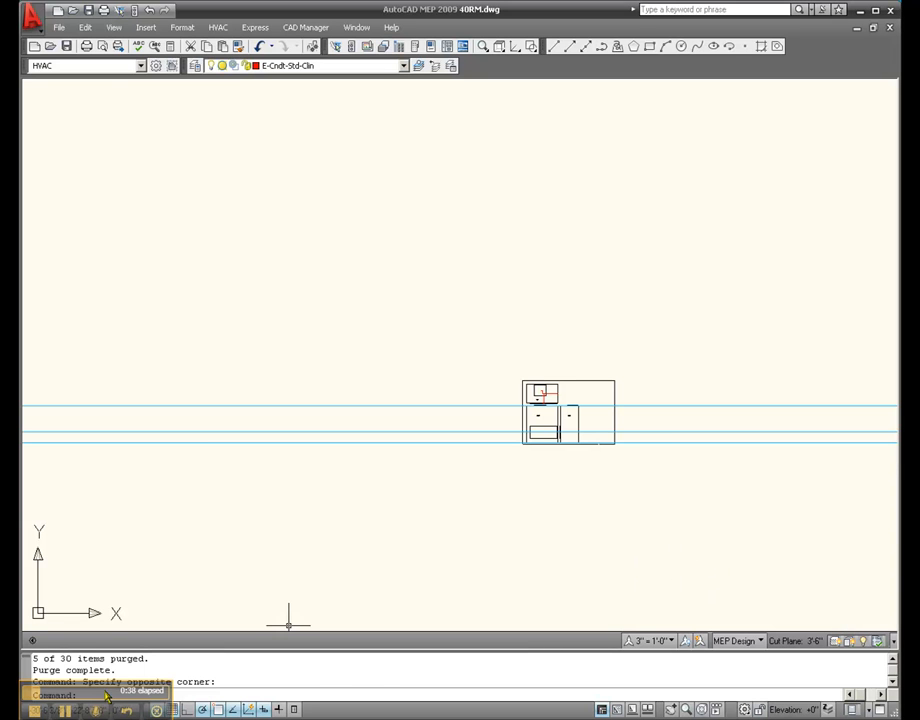
Regenerate the multi-view part catalog with AecbCatalogRegen, using the Mvpart option
{"action": "left_click", "coordinate": [66, 711]}
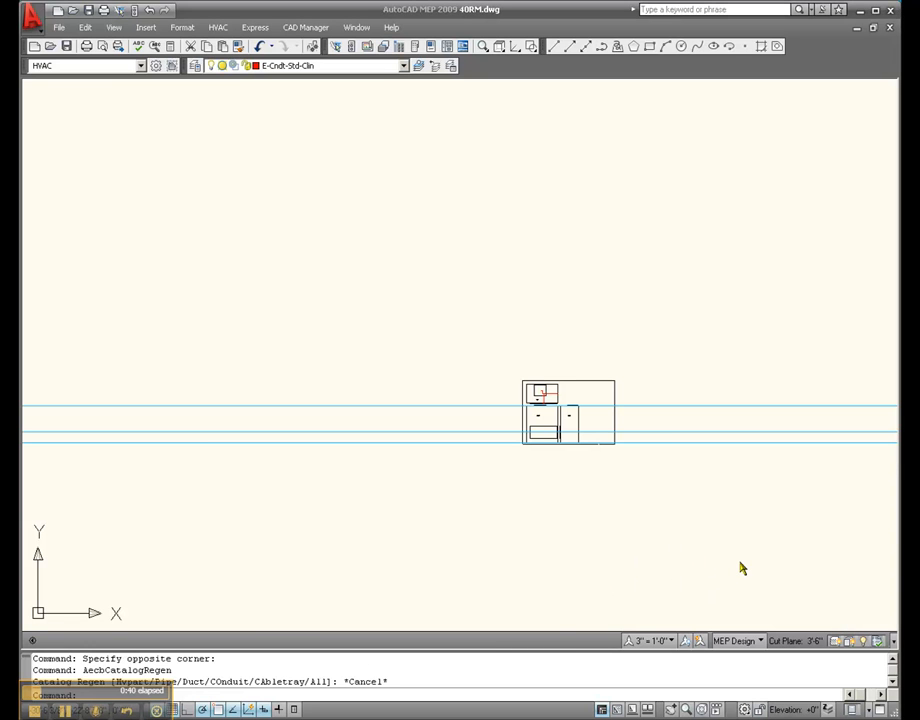
{"action": "left_click", "coordinate": [853, 709]}
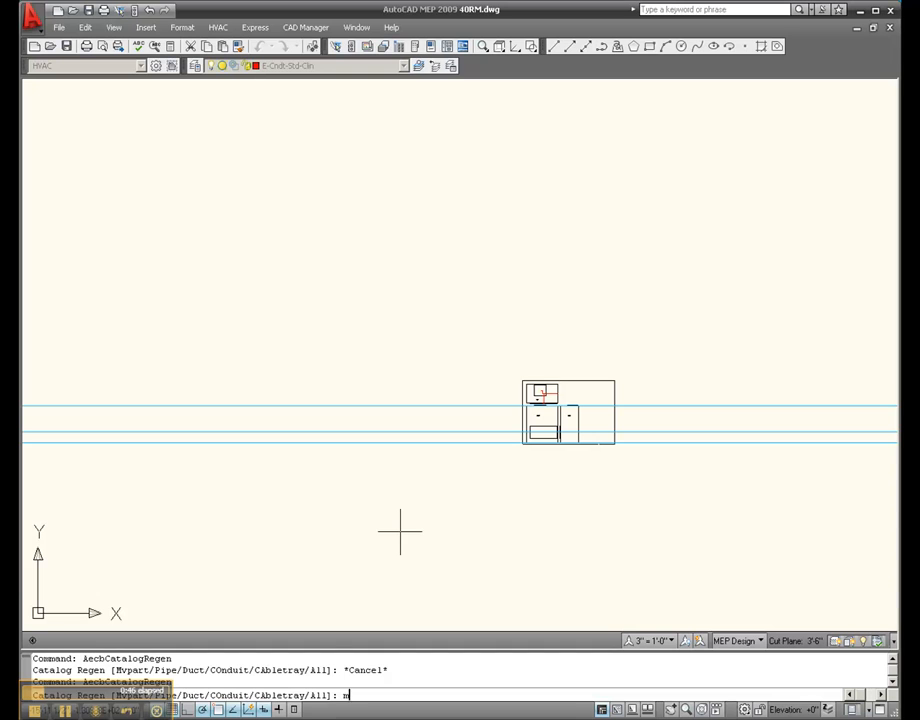
{"action": "type", "text": "m"}
{"action": "key", "text": "Return"}
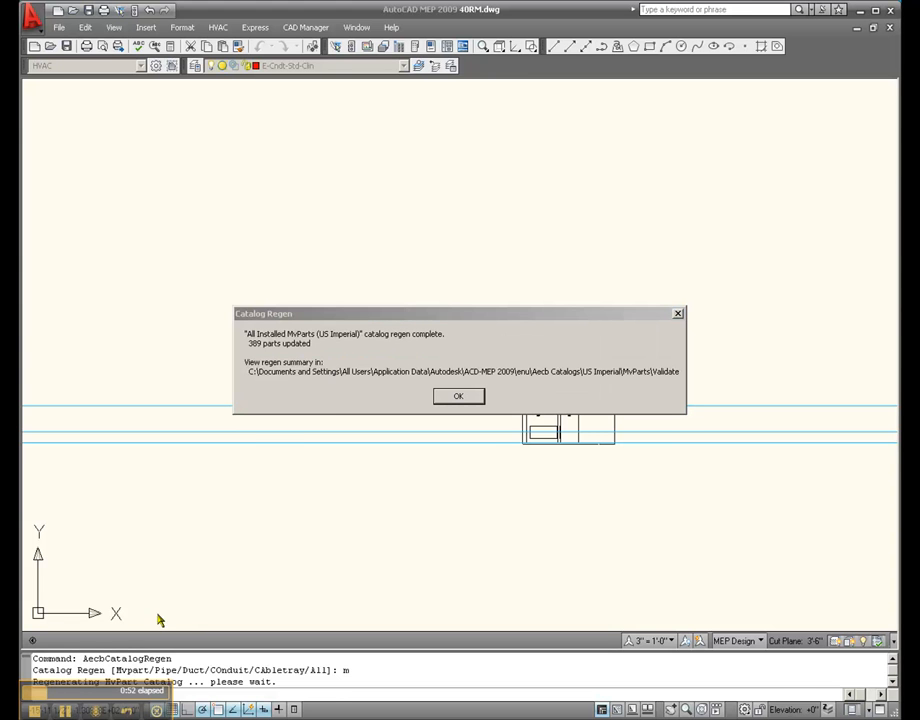
{"action": "left_click", "coordinate": [461, 397]}
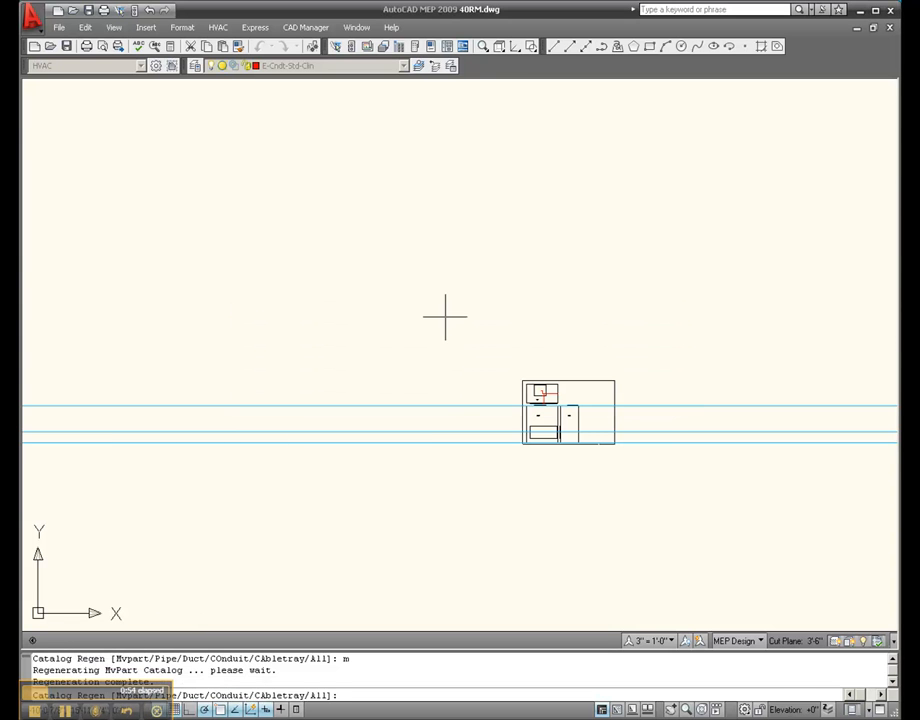
{"action": "key", "text": "Return"}
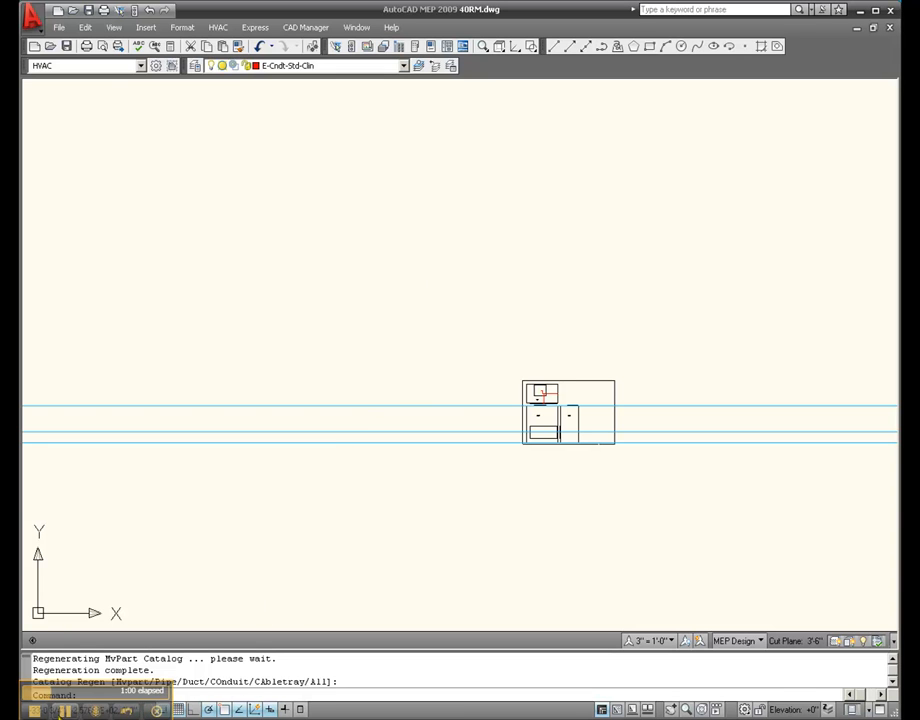
Place one jhgchgcvhcv 12.00 x 10.00 multi-view part at 10'-0" elevation above the existing drawing and check its grips
{"action": "left_click", "coordinate": [65, 711]}
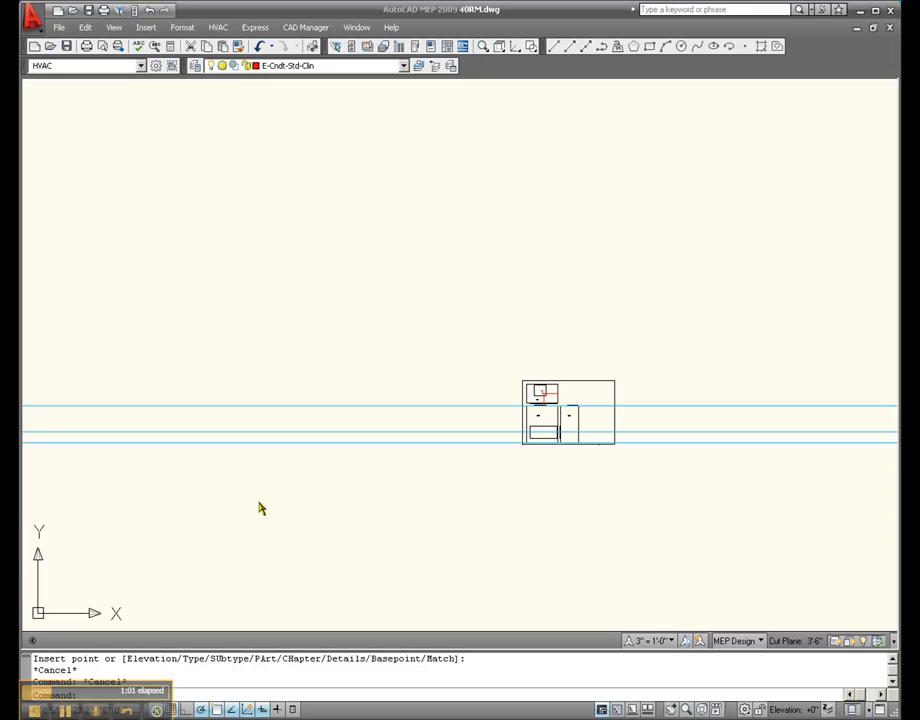
{"action": "left_click", "coordinate": [259, 501]}
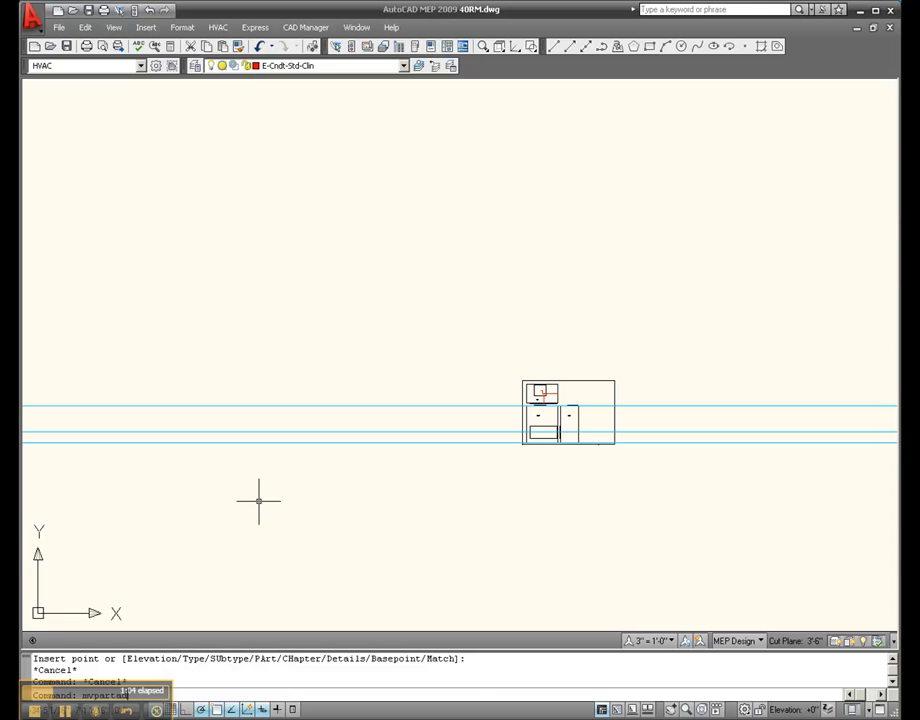
{"action": "type", "text": "mvpartadd"}
{"action": "key", "text": "Return"}
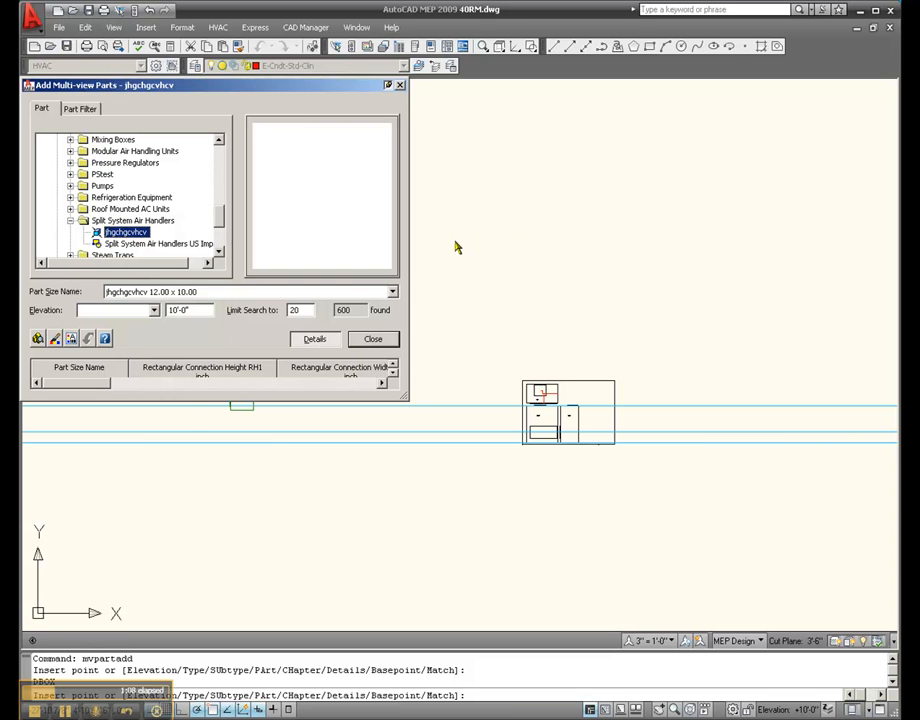
{"action": "left_click", "coordinate": [529, 258]}
{"action": "left_click", "coordinate": [632, 258]}
{"action": "scroll", "coordinate": [572, 207], "scroll_direction": "up", "scroll_amount": 3}
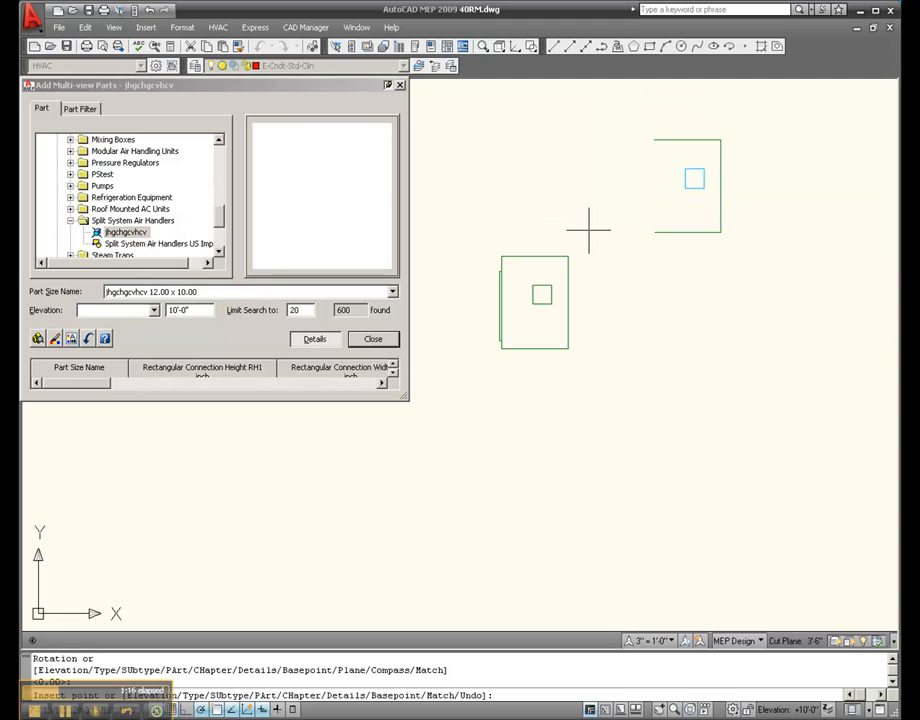
{"action": "right_click", "coordinate": [589, 228]}
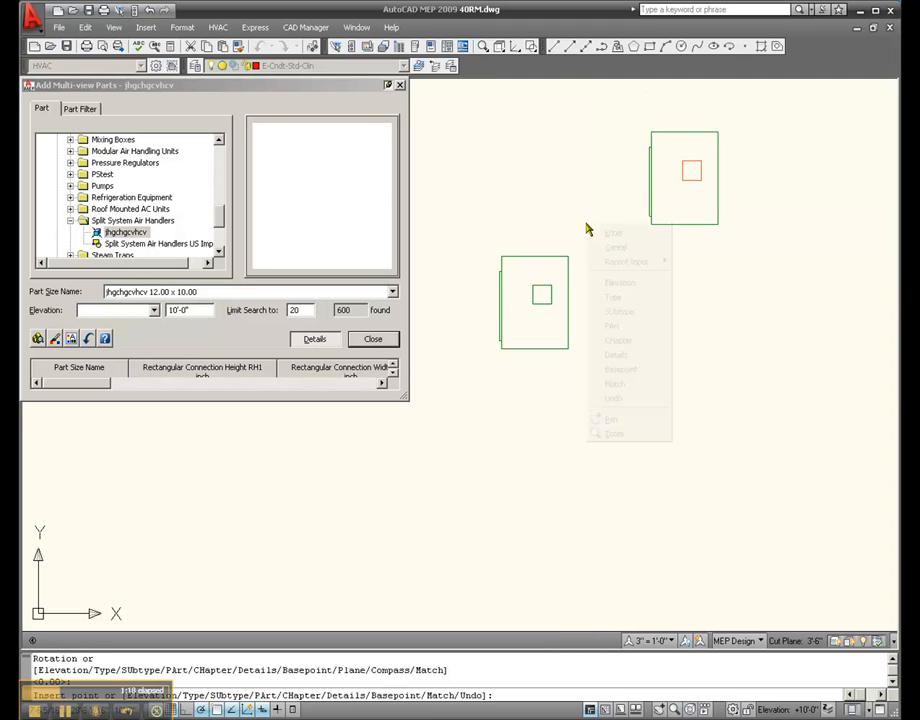
{"action": "left_click", "coordinate": [606, 234]}
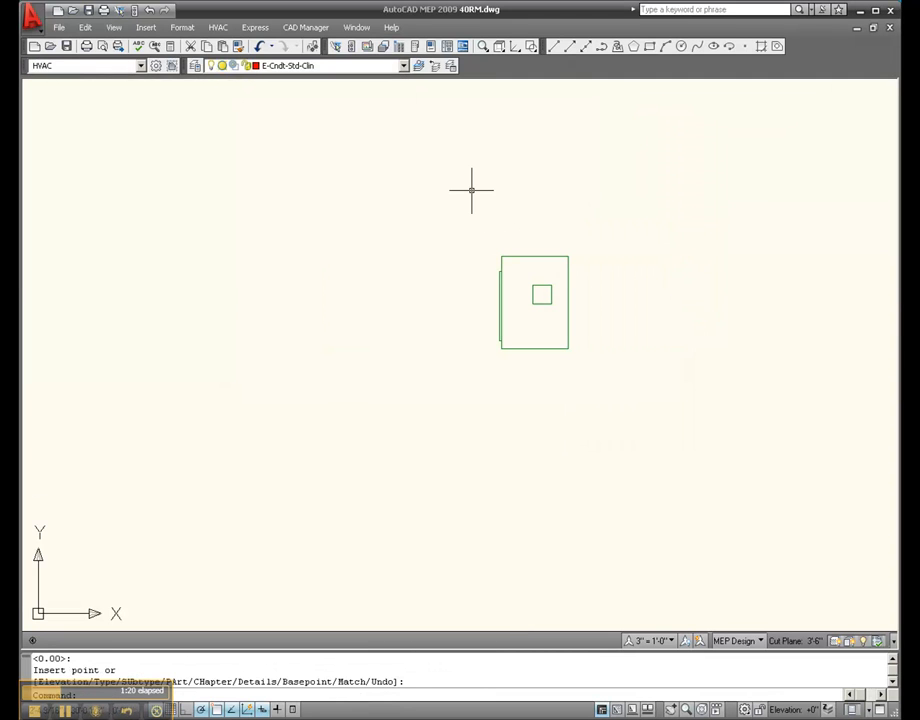
{"action": "left_click", "coordinate": [532, 257]}
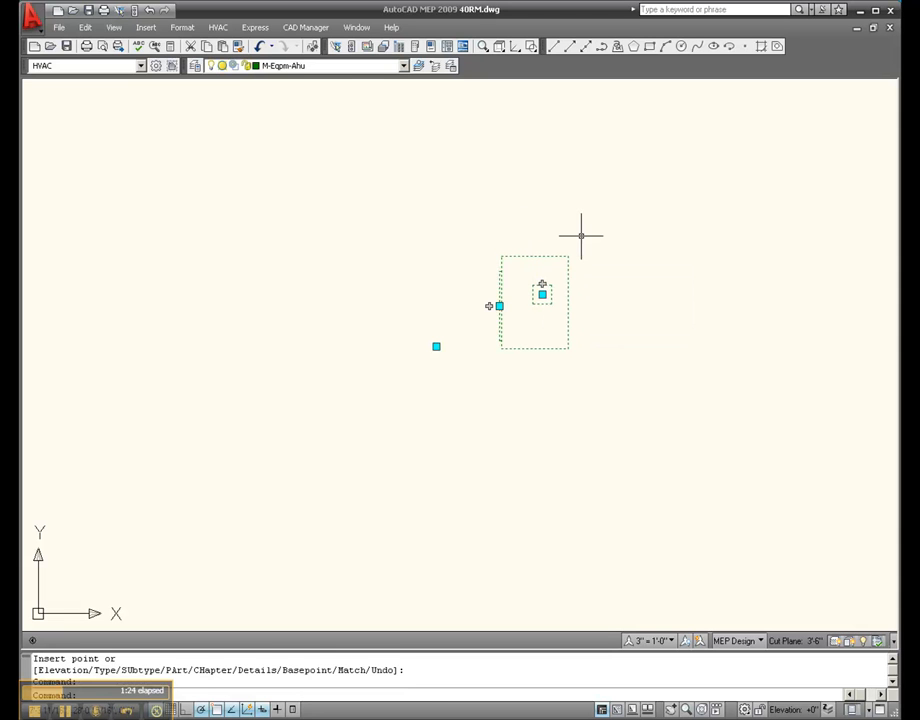
{"action": "key", "text": "Escape"}
{"action": "key", "text": "Escape"}
Open the jhgchgcvhcv part under Split System Air Handlers for modification in Content Builder
{"action": "left_click", "coordinate": [305, 27]}
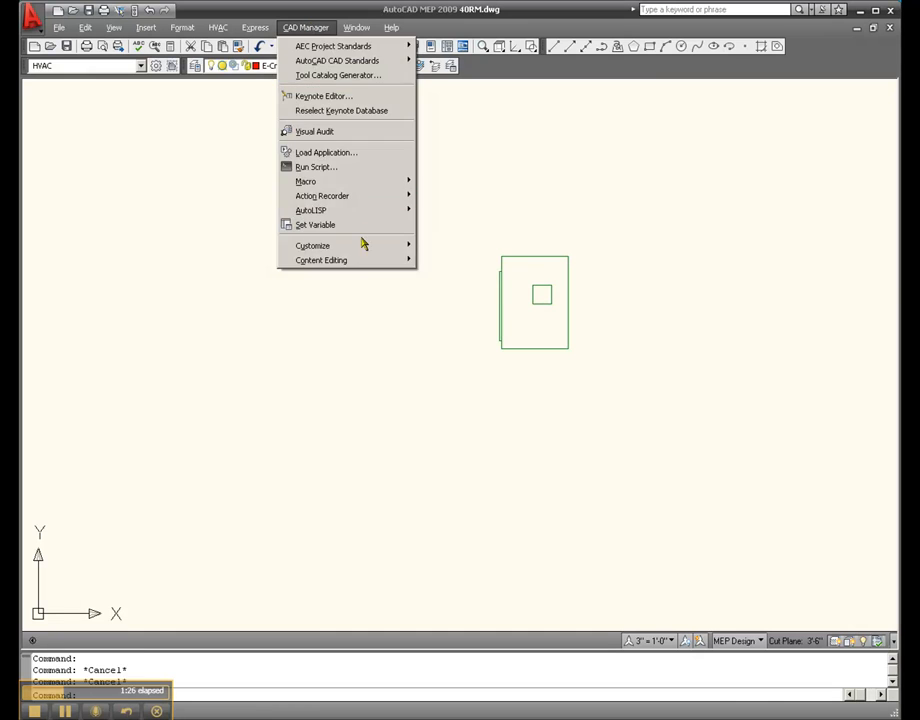
{"action": "mouse_move", "coordinate": [366, 260]}
{"action": "left_click", "coordinate": [445, 262]}
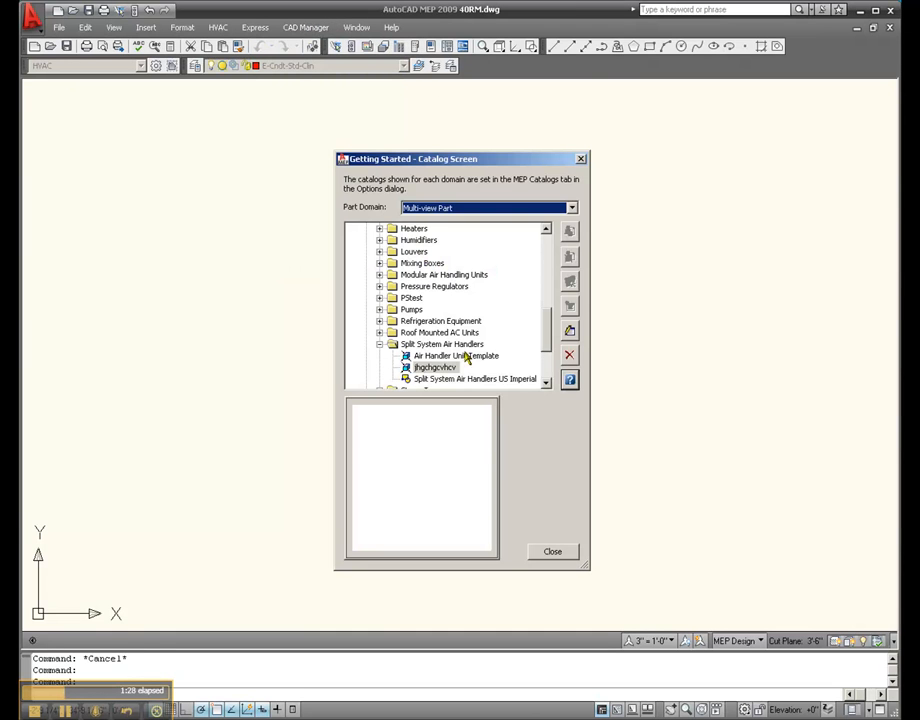
{"action": "left_click", "coordinate": [569, 331]}
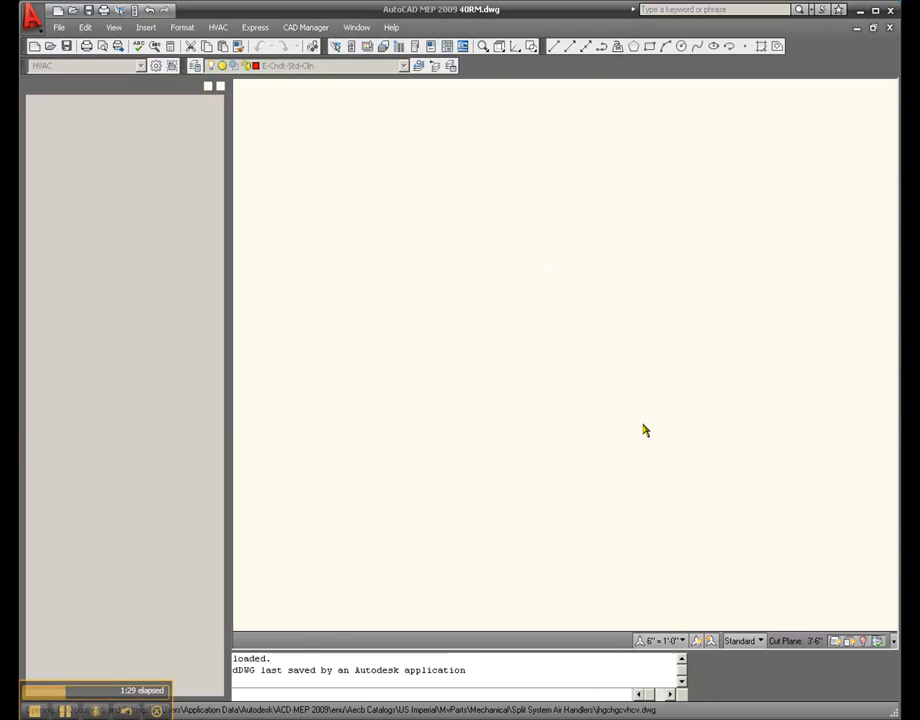
Examine the part geometry relative to the origin and list the work planes of its model
{"action": "scroll", "coordinate": [649, 328], "scroll_direction": "down", "scroll_amount": 6}
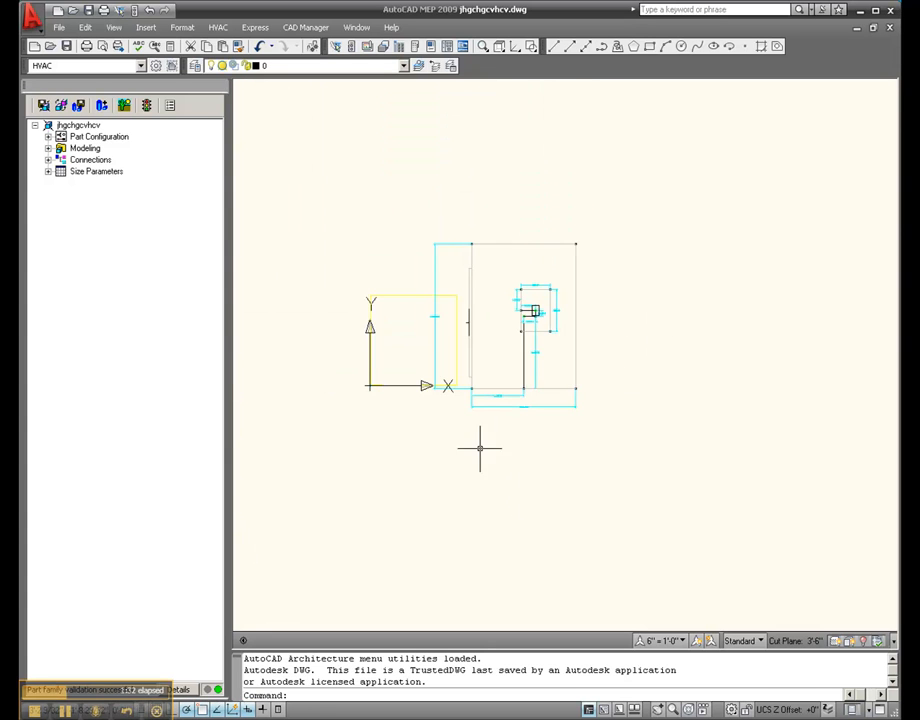
{"action": "scroll", "coordinate": [308, 396], "scroll_direction": "up", "scroll_amount": 8}
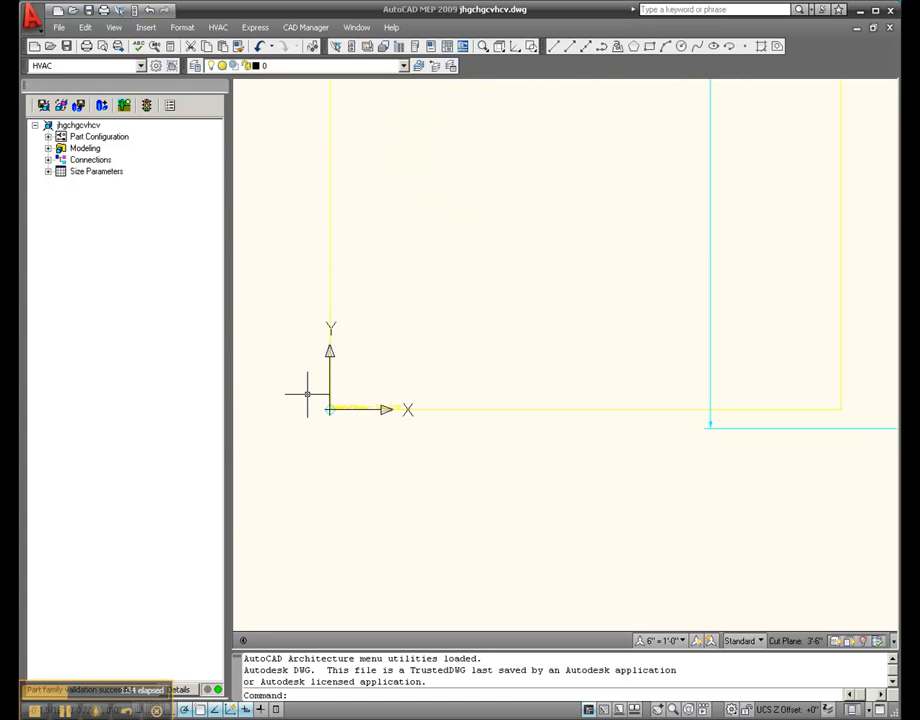
{"action": "scroll", "coordinate": [318, 424], "scroll_direction": "down", "scroll_amount": 4}
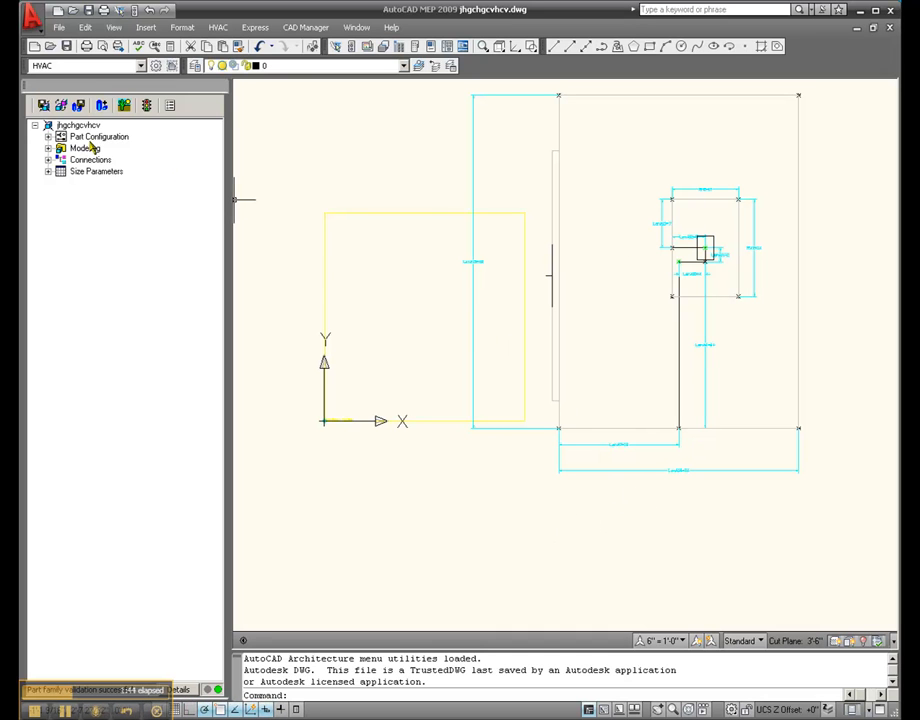
{"action": "left_click", "coordinate": [48, 148]}
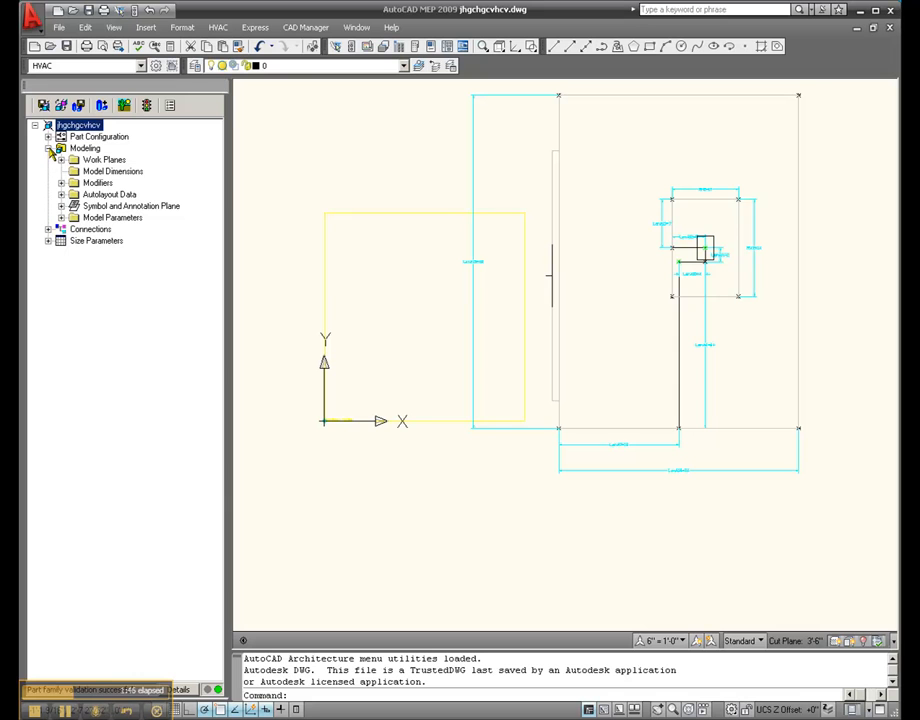
{"action": "double_click", "coordinate": [74, 162]}
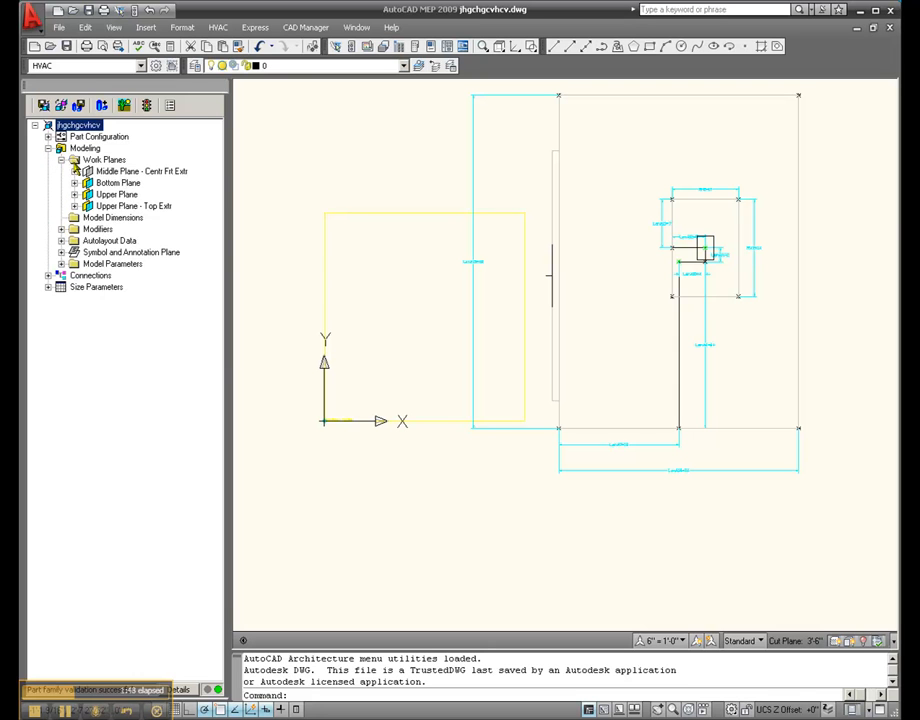
End the object isolation on the Middle Plane - Centr Frt Extr work plane
{"action": "right_click", "coordinate": [92, 171]}
{"action": "left_click", "coordinate": [130, 221]}
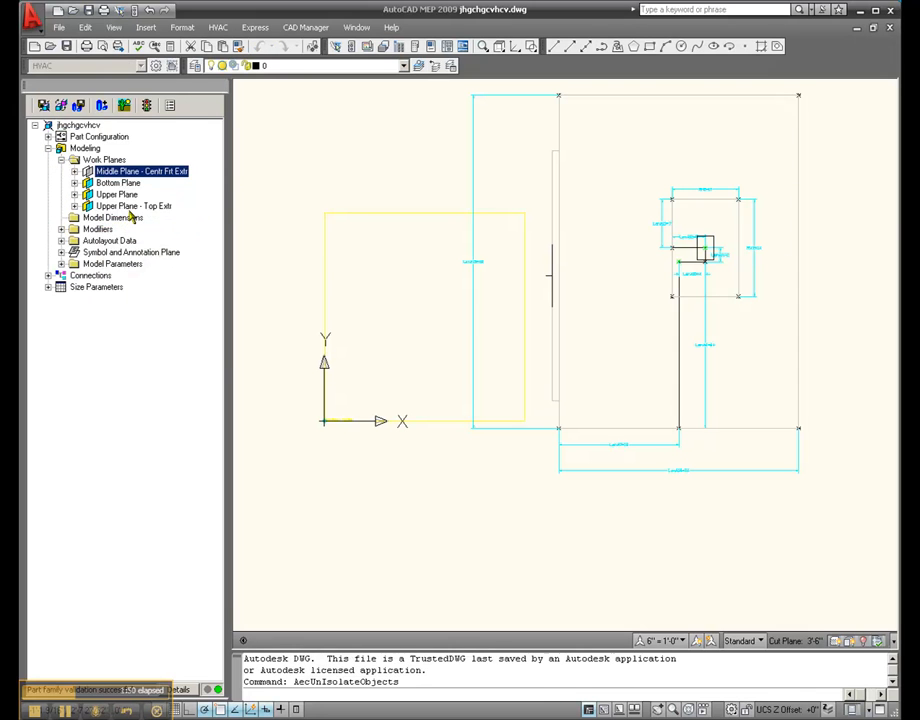
{"action": "right_click", "coordinate": [119, 173]}
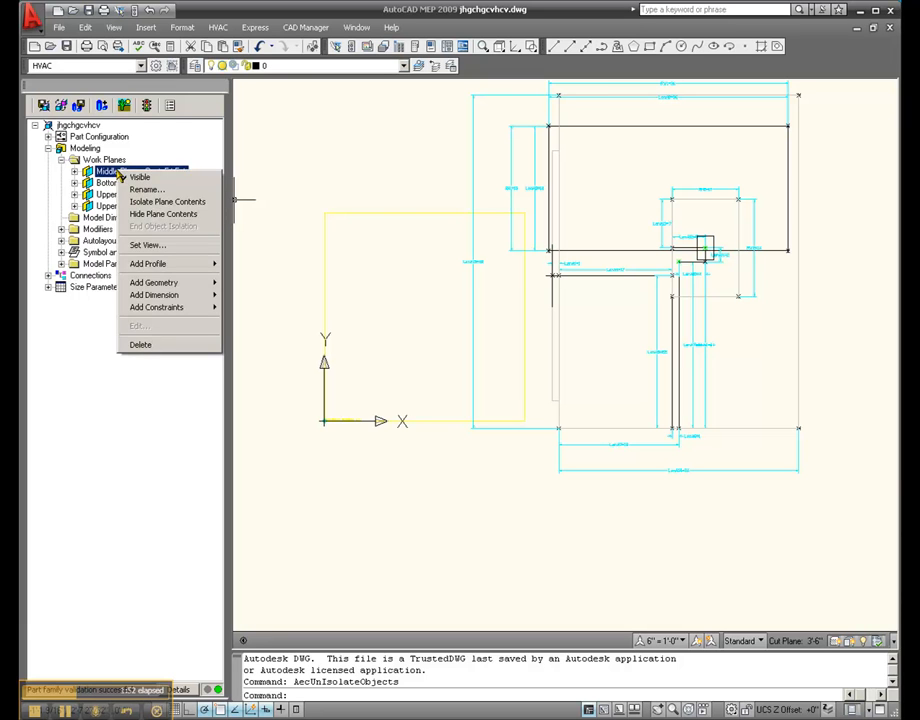
{"action": "left_click", "coordinate": [108, 183]}
{"action": "right_click", "coordinate": [111, 186]}
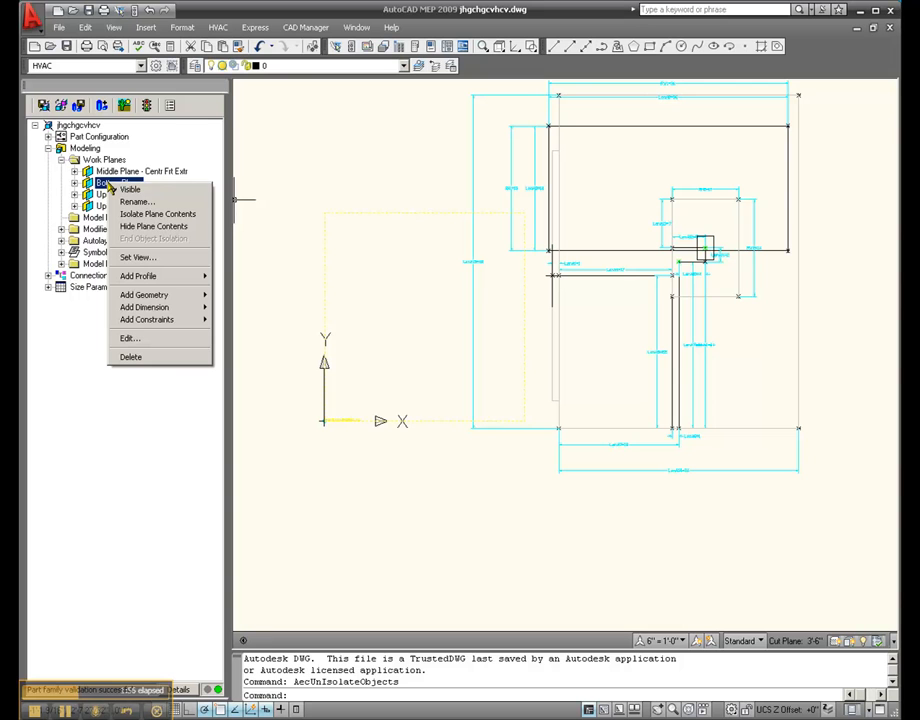
Hide the contents of the Middle Plane - Centr Frt Extr, Upper Plane and Upper Plane - Top Extr work planes
{"action": "right_click", "coordinate": [104, 172]}
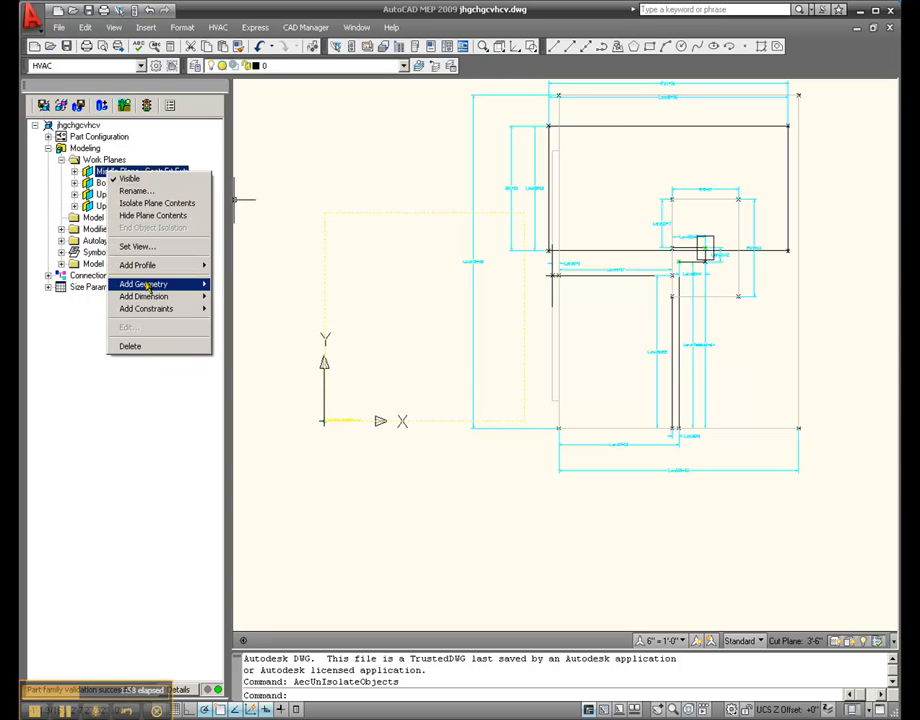
{"action": "left_click", "coordinate": [150, 216]}
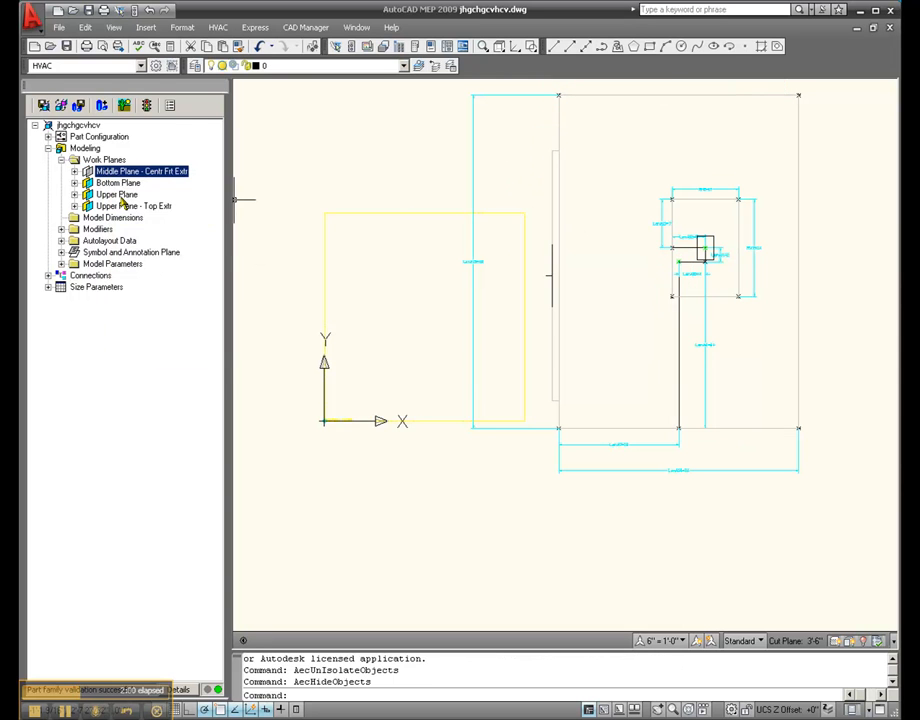
{"action": "right_click", "coordinate": [116, 195]}
{"action": "left_click", "coordinate": [155, 241]}
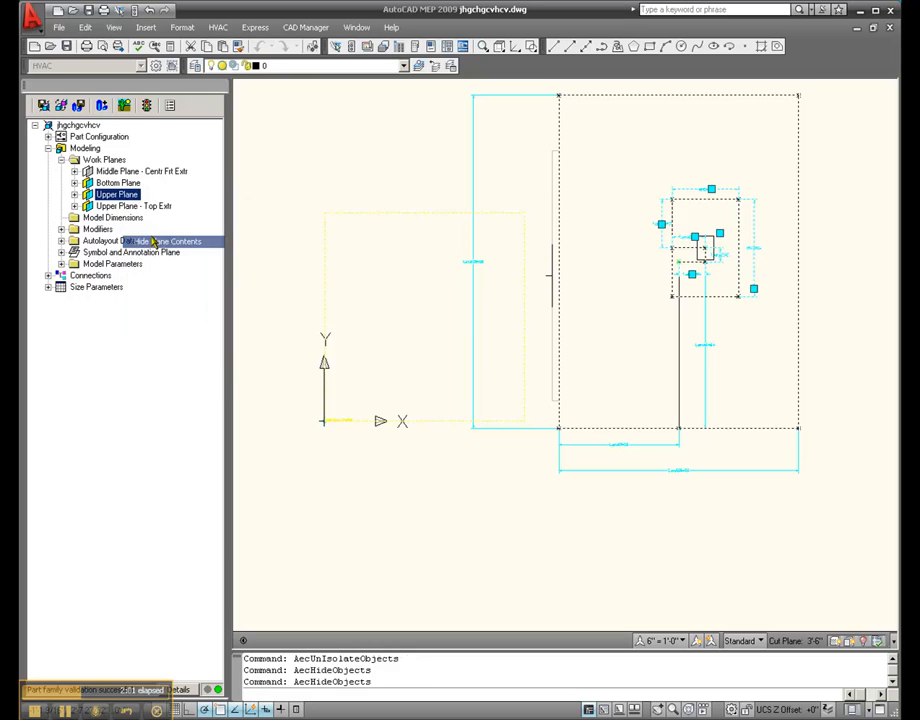
{"action": "right_click", "coordinate": [118, 206]}
{"action": "left_click", "coordinate": [150, 247]}
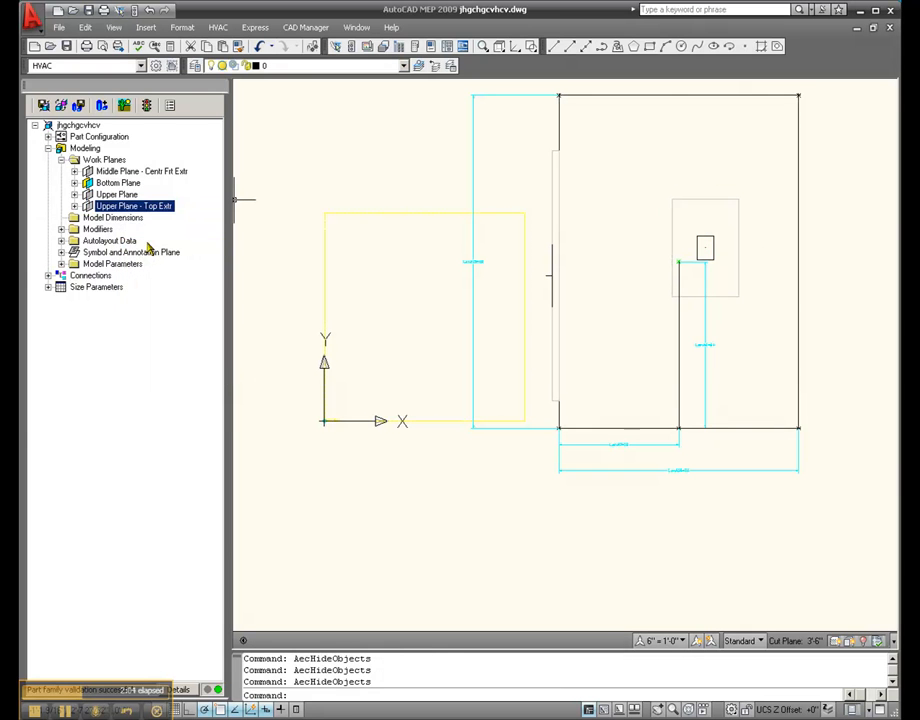
Examine the Bottom Plane's geometry, checking the first Point 2D's options and the green point at the inner vertical line's upper end
{"action": "double_click", "coordinate": [117, 183]}
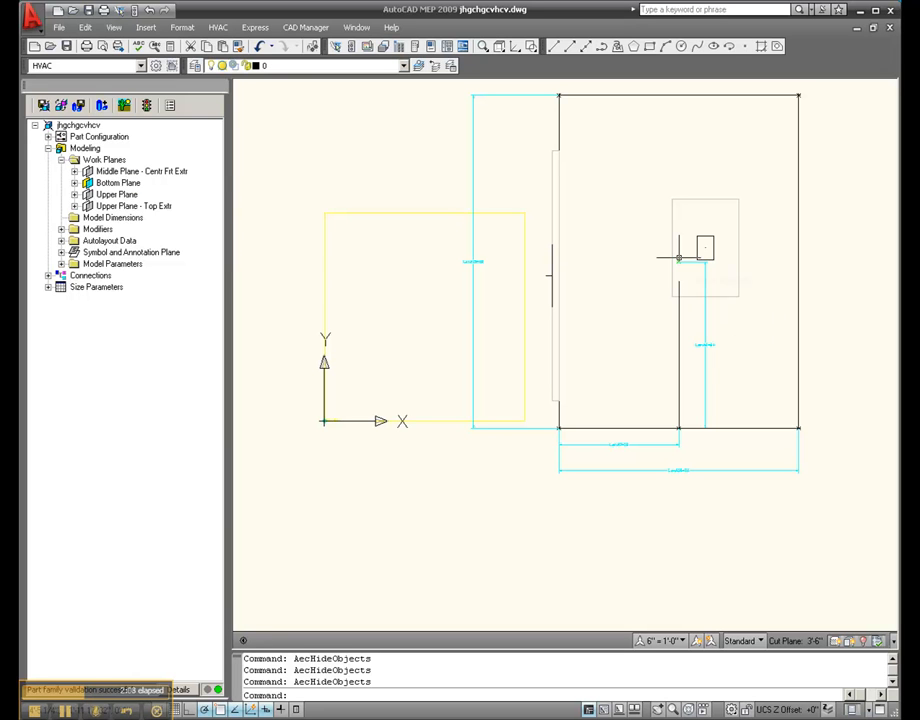
{"action": "left_click", "coordinate": [75, 184]}
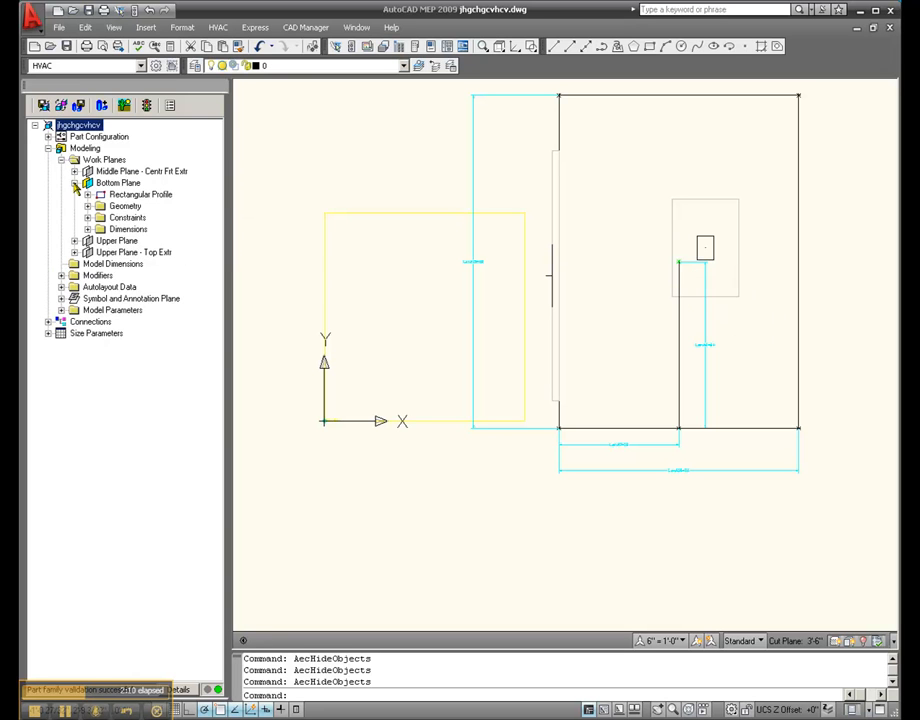
{"action": "left_click", "coordinate": [88, 206]}
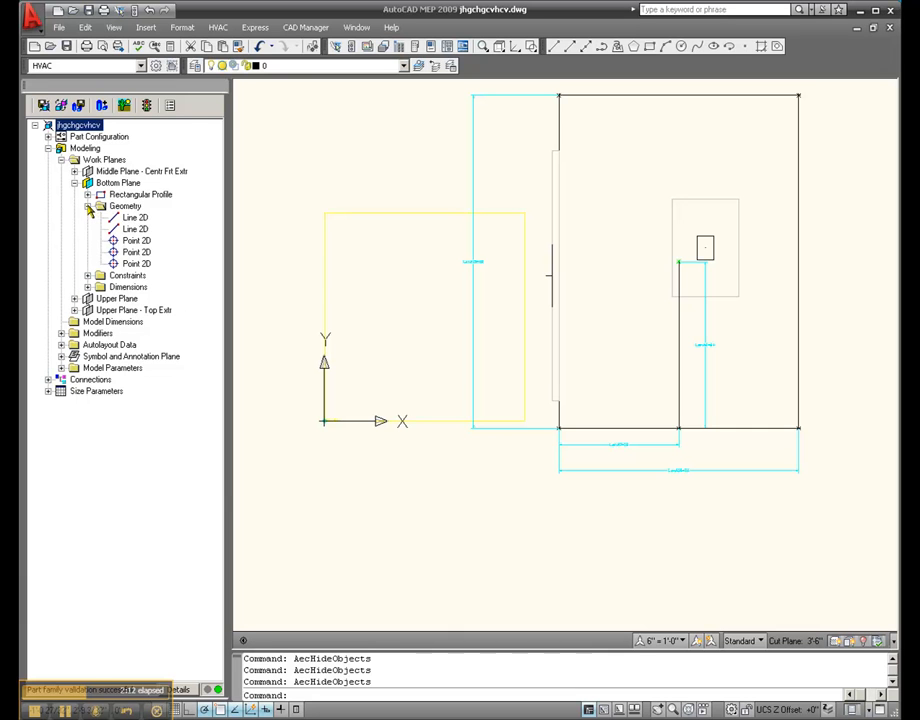
{"action": "left_click", "coordinate": [136, 241]}
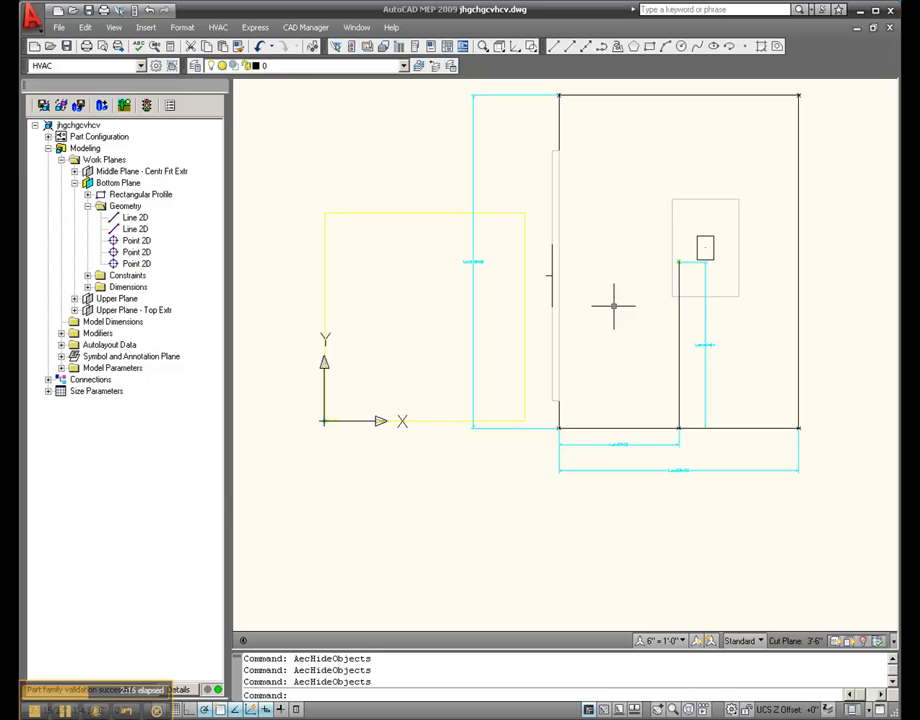
{"action": "right_click", "coordinate": [128, 244]}
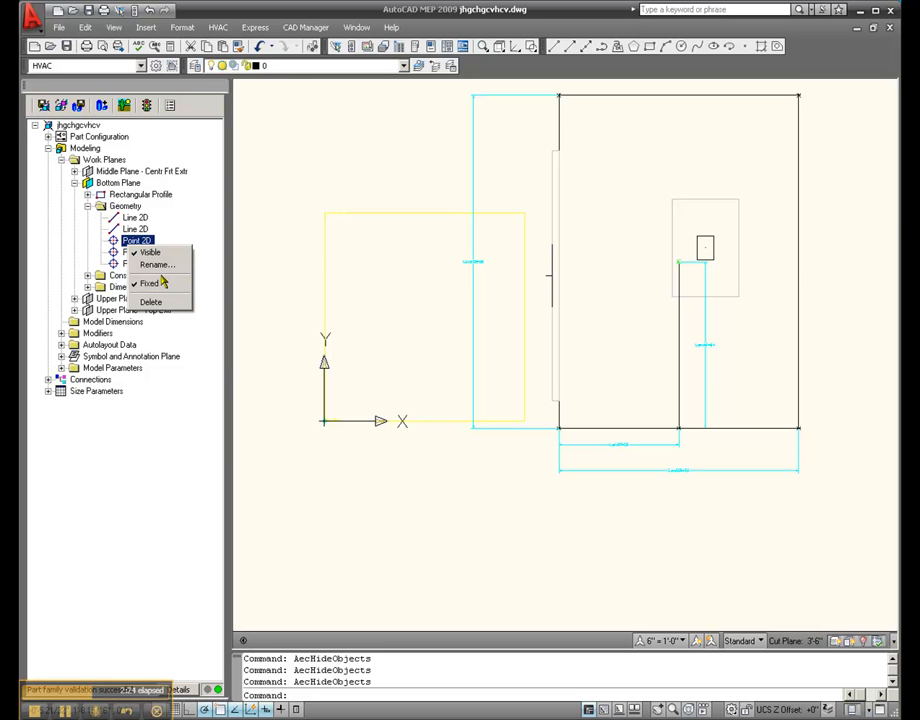
{"action": "left_click", "coordinate": [621, 266]}
{"action": "left_click", "coordinate": [646, 275]}
{"action": "scroll", "coordinate": [718, 223], "scroll_direction": "up", "scroll_amount": 6}
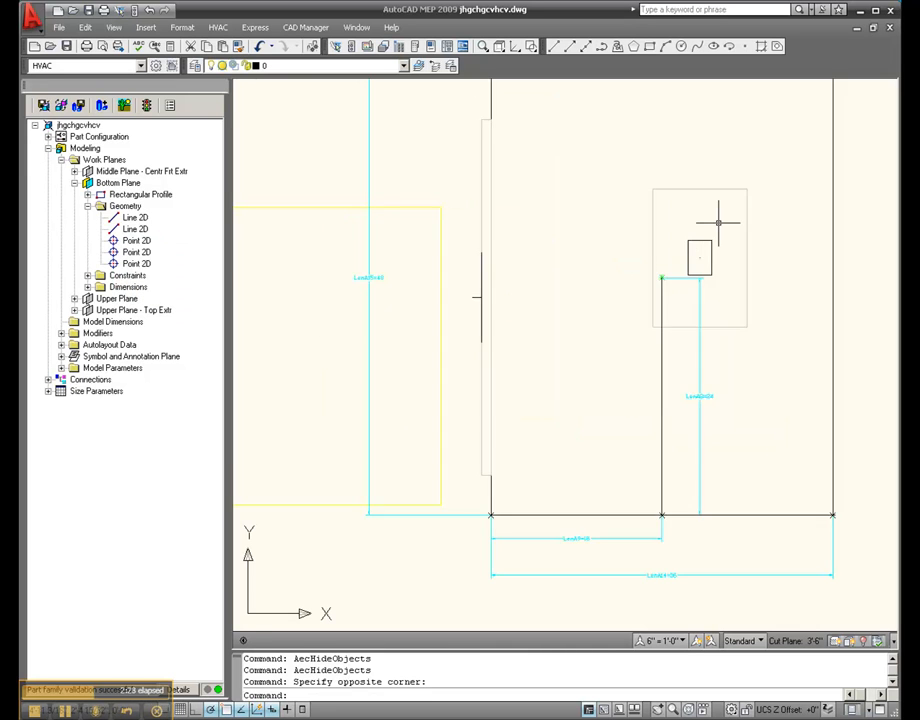
{"action": "scroll", "coordinate": [612, 311], "scroll_direction": "up", "scroll_amount": 2}
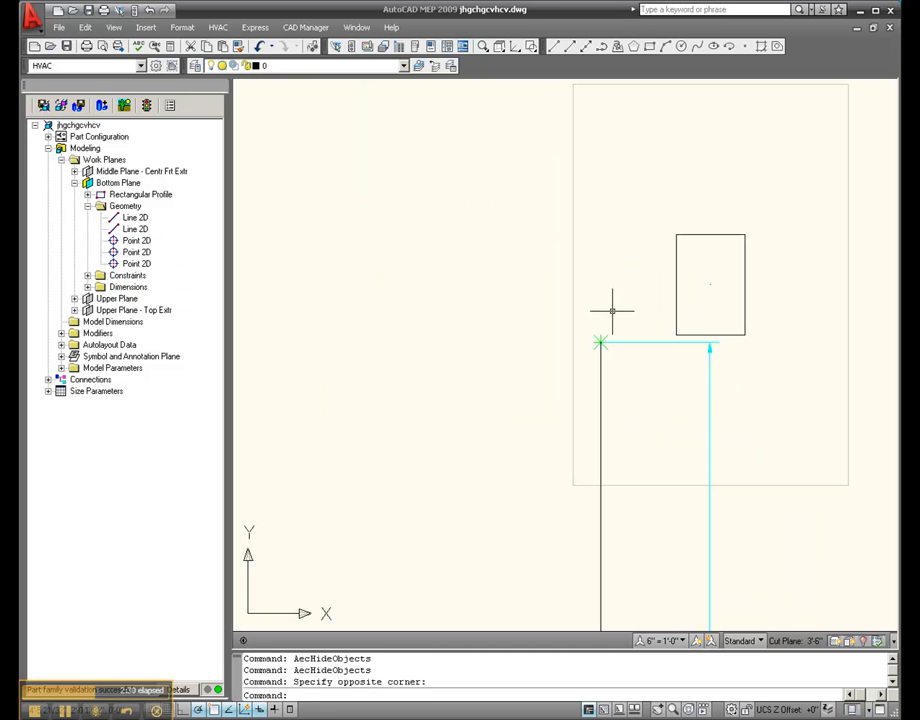
{"action": "right_click", "coordinate": [111, 189]}
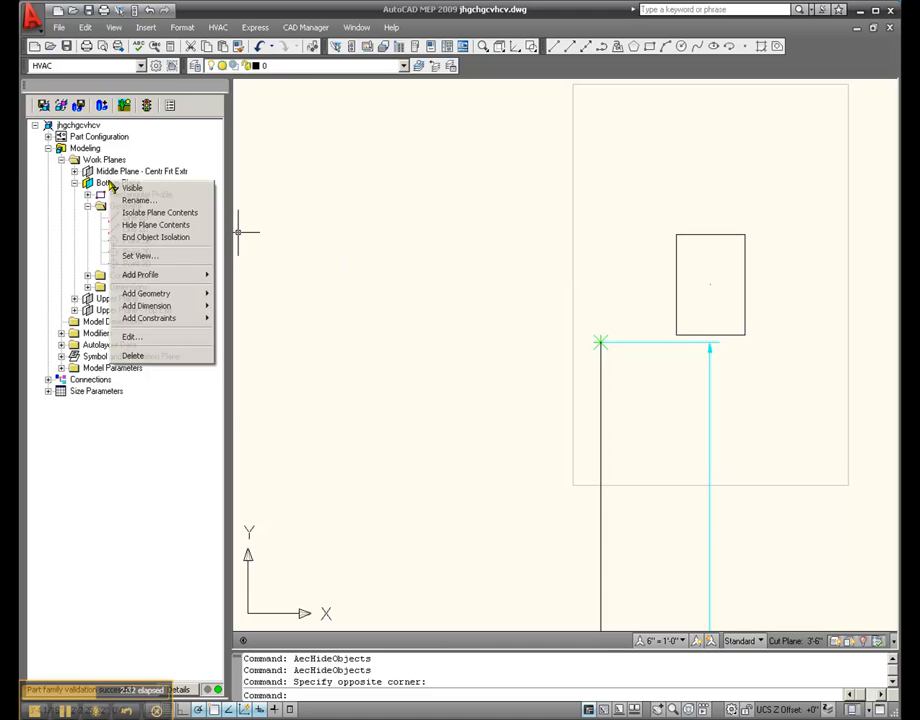
{"action": "mouse_move", "coordinate": [180, 298]}
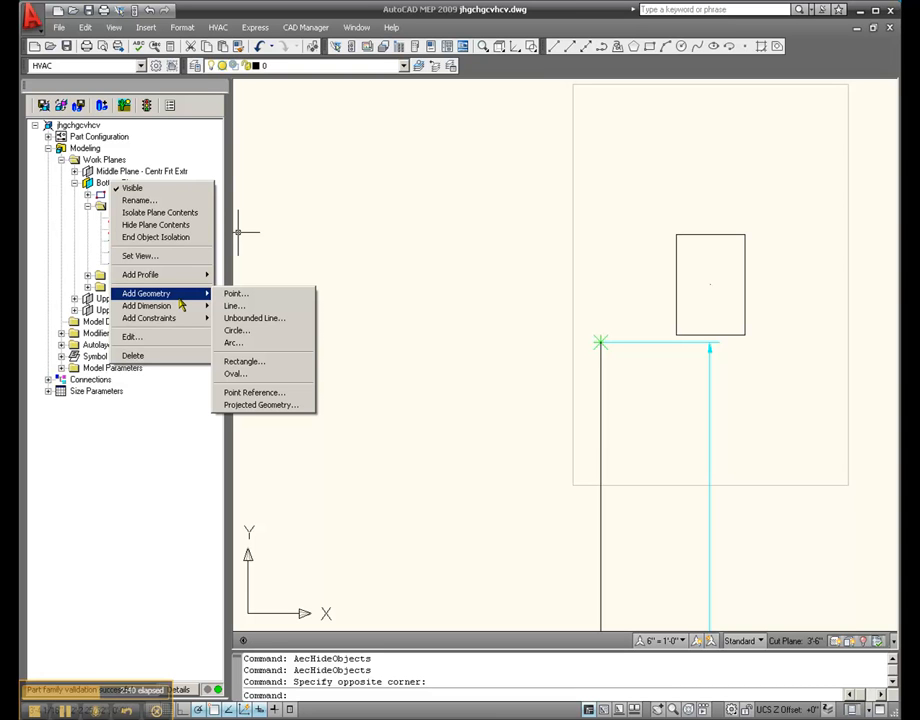
{"action": "left_click", "coordinate": [67, 712]}
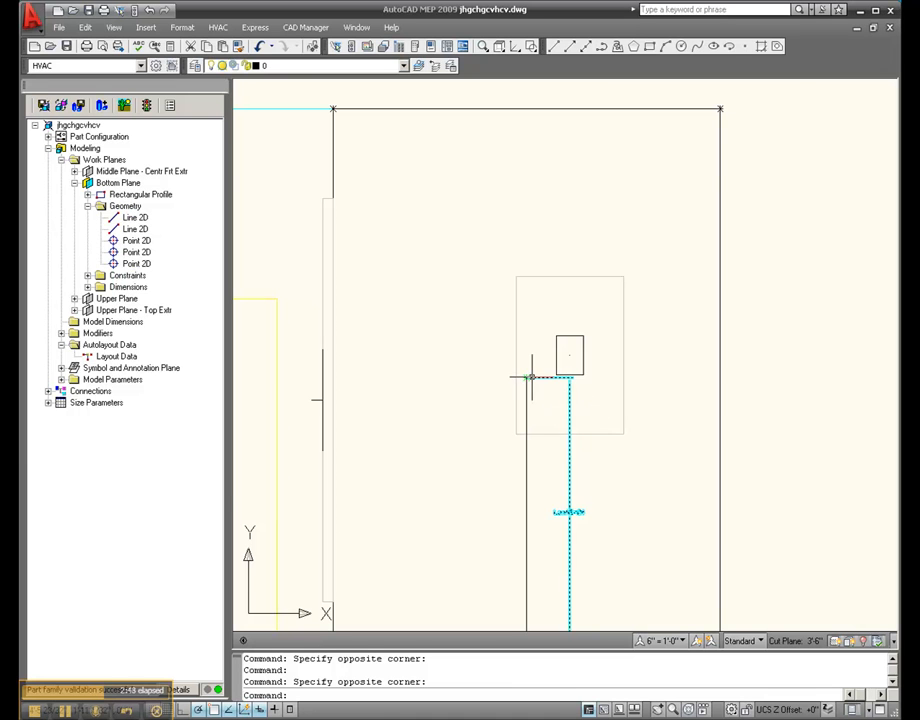
Set the placement point of the autolayout Layout Data to the point at the upper end of the inner vertical line
{"action": "scroll", "coordinate": [530, 376], "scroll_direction": "up", "scroll_amount": 3}
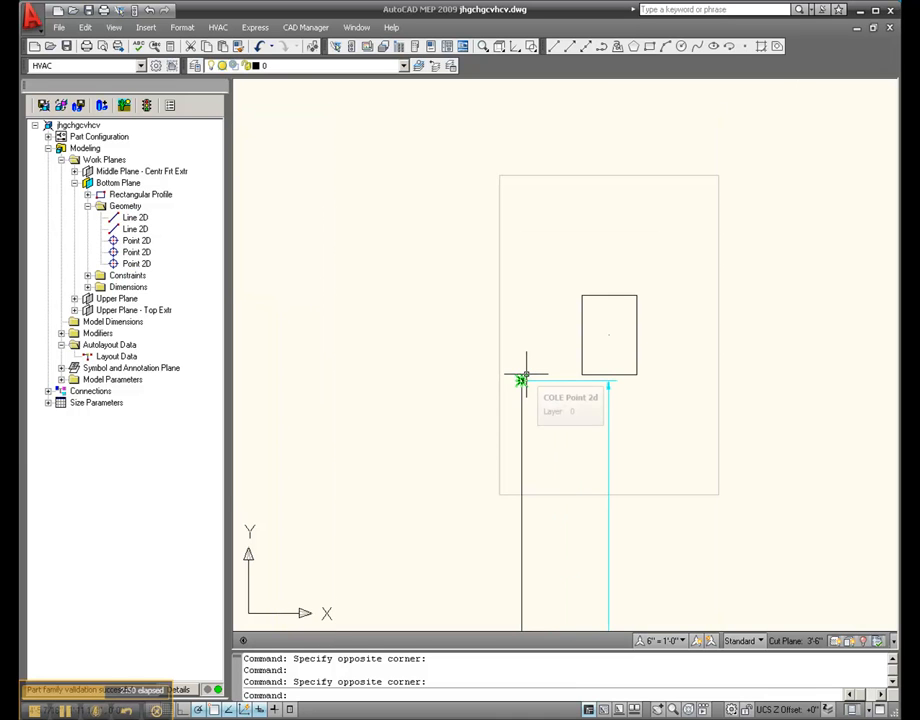
{"action": "left_click", "coordinate": [113, 345]}
{"action": "left_click", "coordinate": [116, 357]}
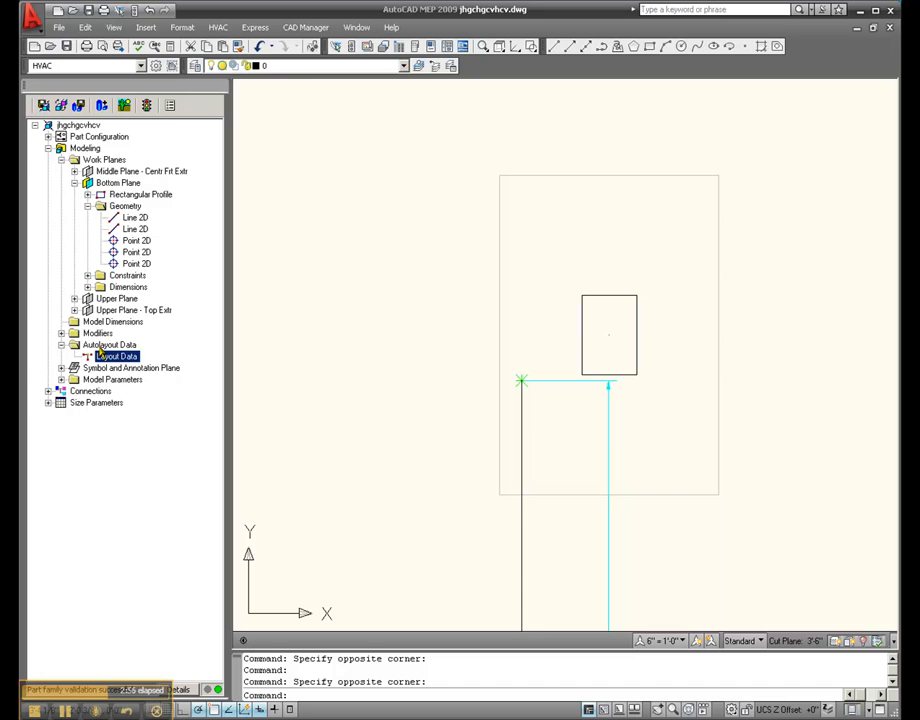
{"action": "right_click", "coordinate": [107, 359]}
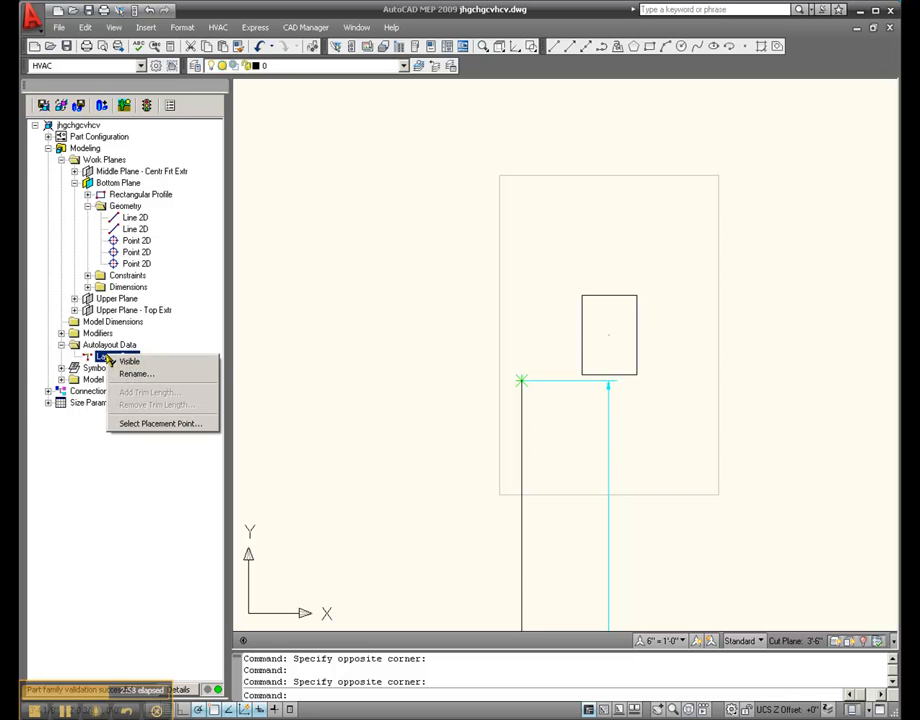
{"action": "left_click", "coordinate": [148, 428]}
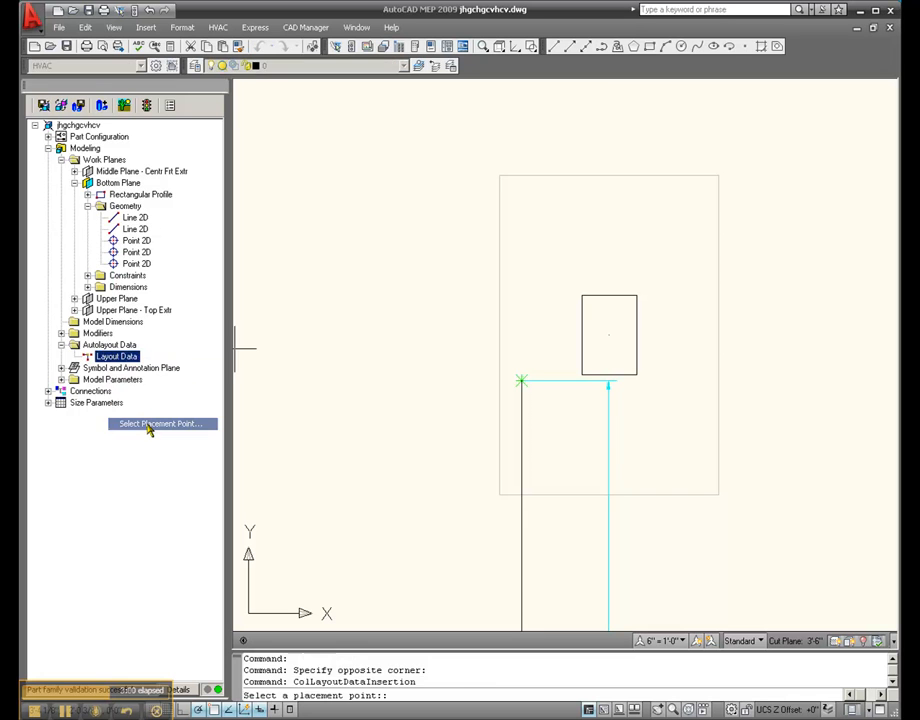
{"action": "left_click", "coordinate": [521, 381]}
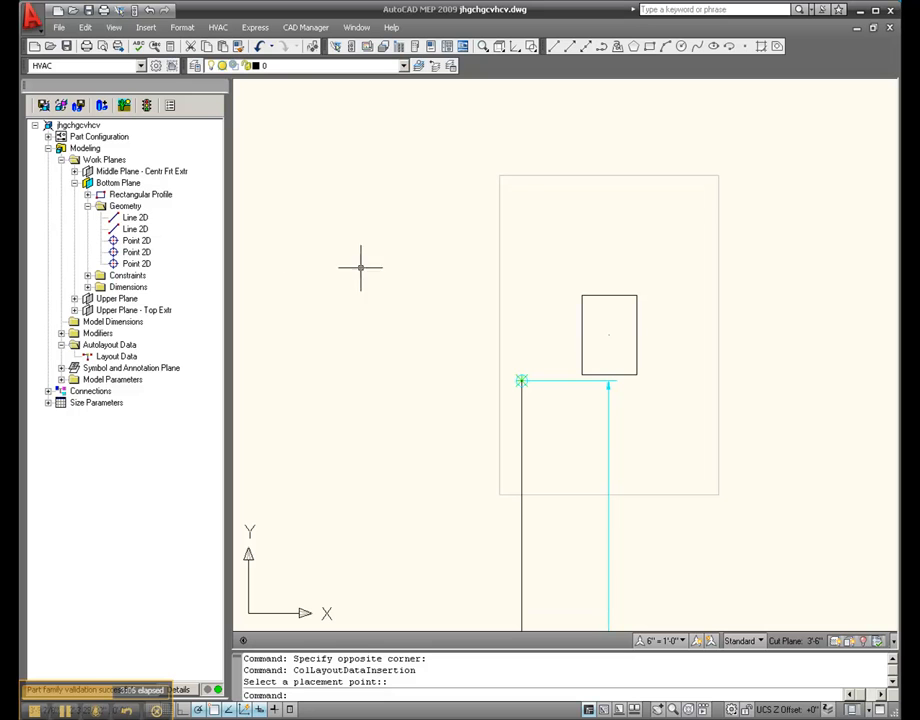
Save the part family and close Content Builder to return to 40RM.dwg
{"action": "left_click", "coordinate": [43, 105]}
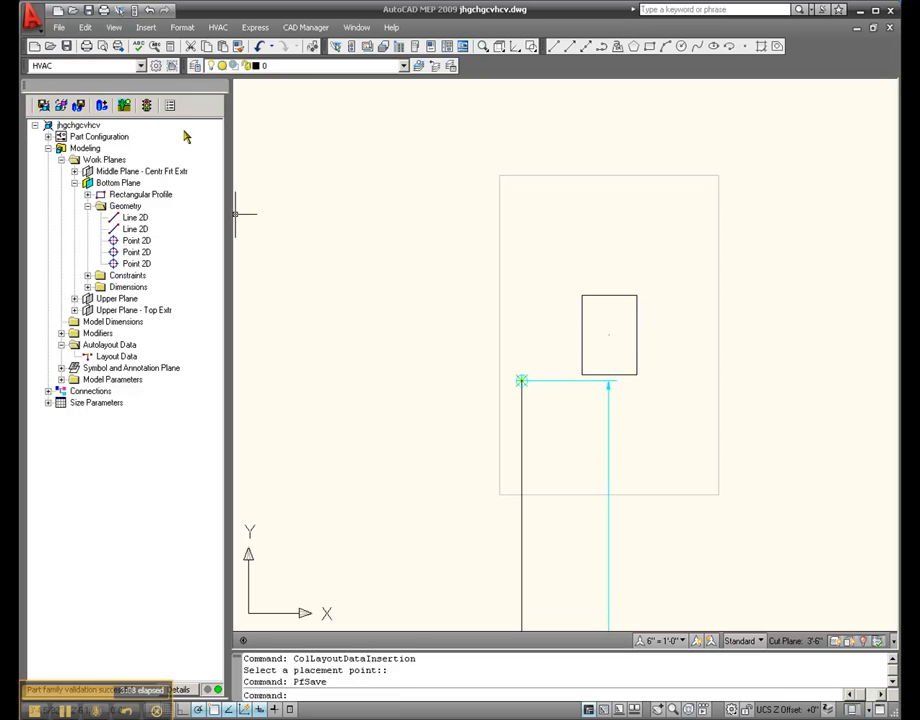
{"action": "left_click", "coordinate": [221, 87]}
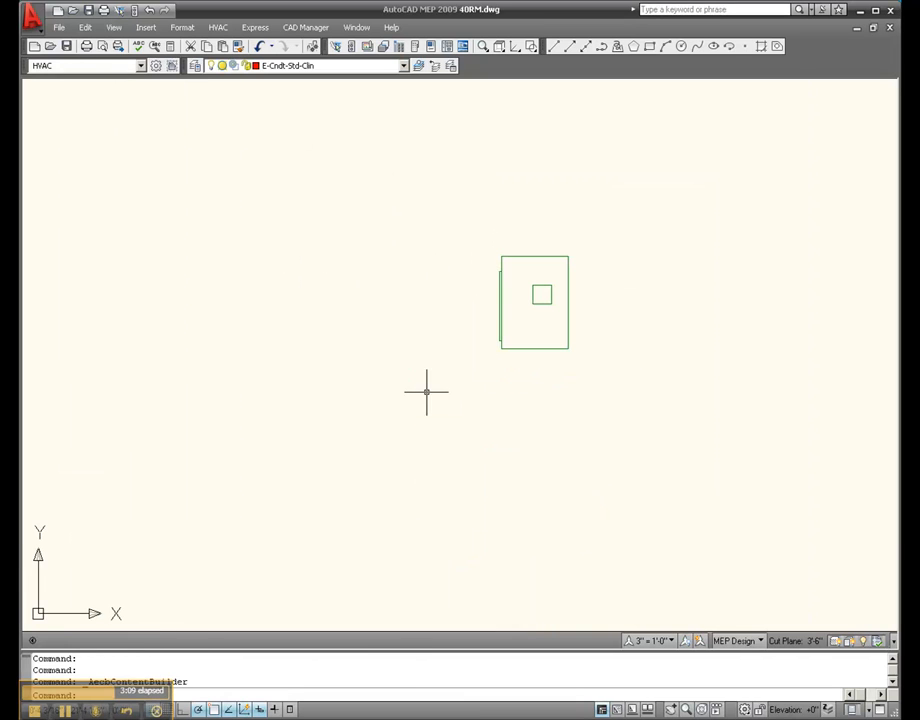
Erase the air handler already placed above the plan in the drawing
{"action": "scroll", "coordinate": [485, 396], "scroll_direction": "down", "scroll_amount": 3}
{"action": "left_click", "coordinate": [550, 415]}
{"action": "left_click", "coordinate": [435, 319]}
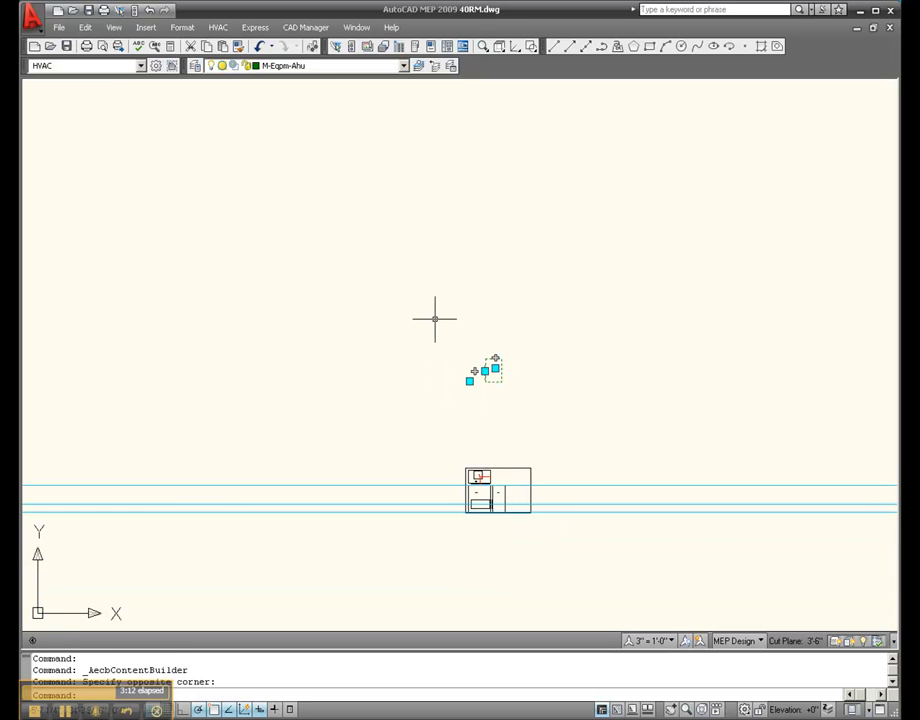
{"action": "key", "text": "Delete"}
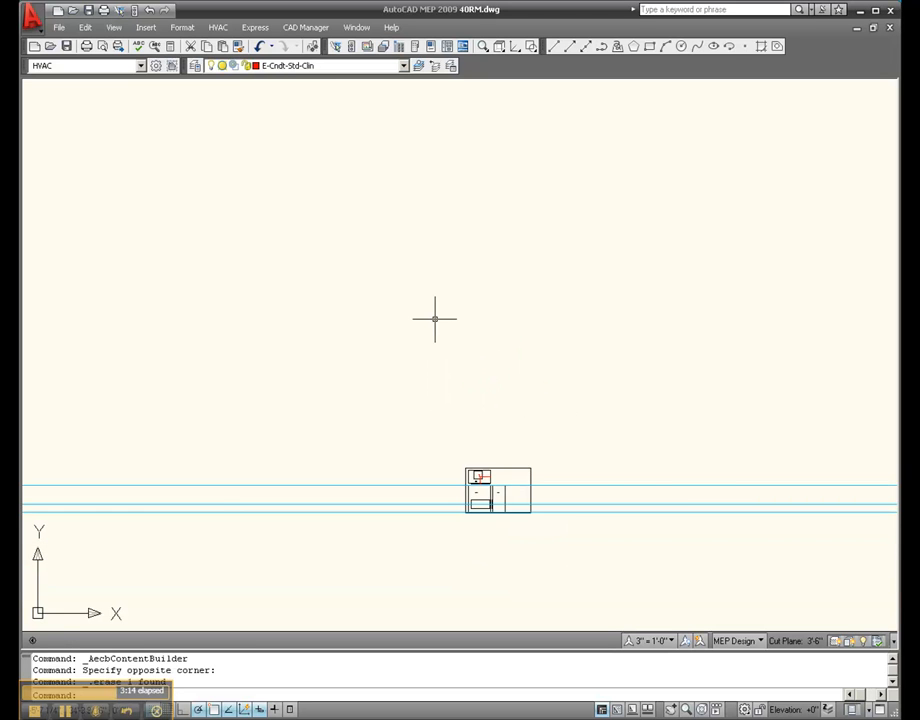
Purge the Building Systems objects from the drawing and regenerate the multi-view part catalog
{"action": "left_click", "coordinate": [59, 27]}
{"action": "mouse_move", "coordinate": [172, 489]}
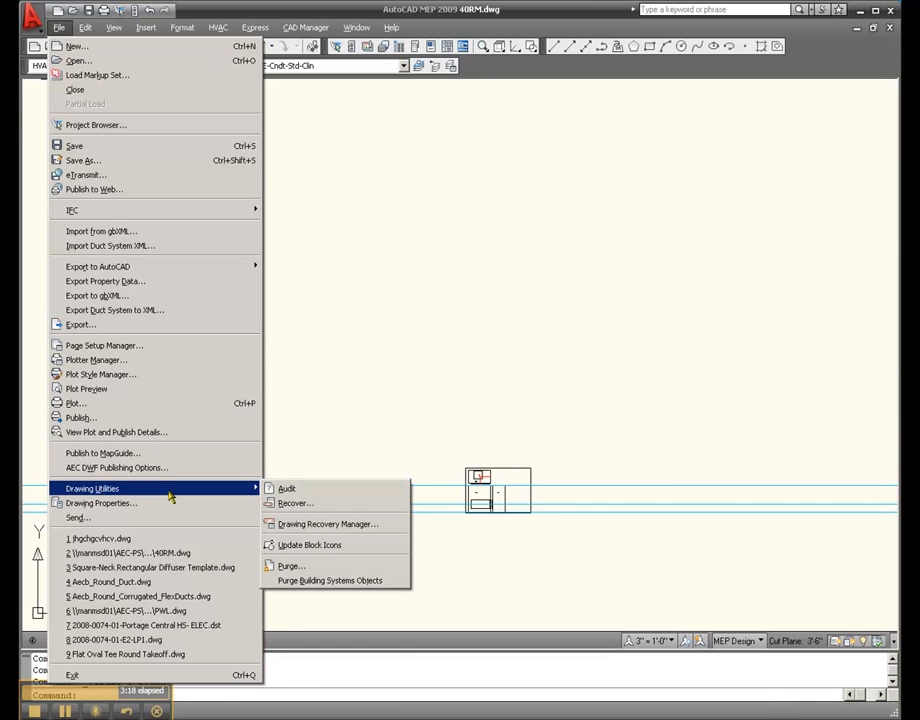
{"action": "left_click", "coordinate": [328, 580]}
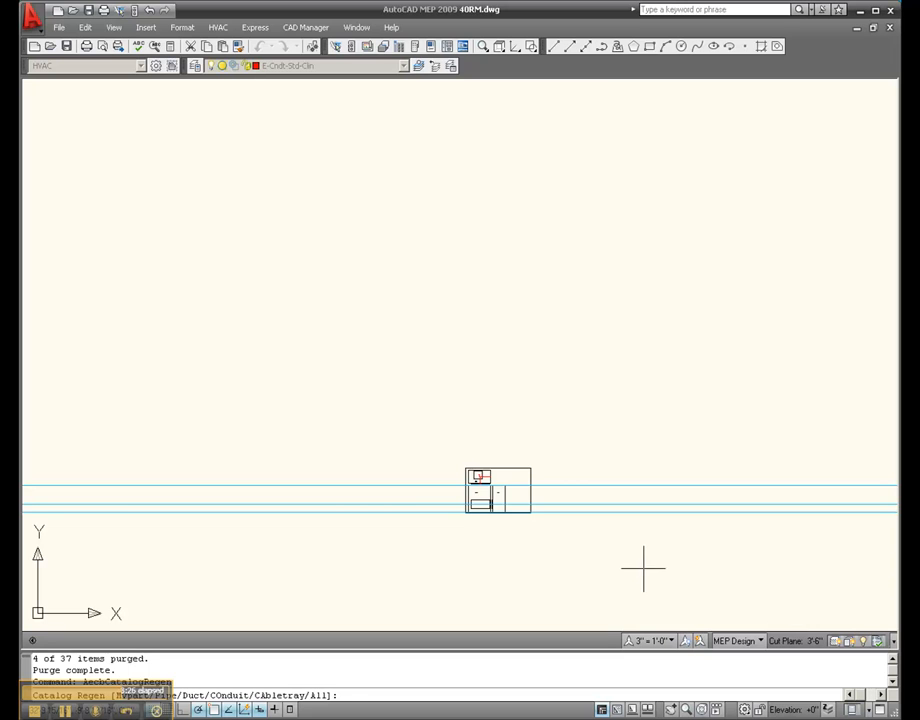
{"action": "key", "text": "Return"}
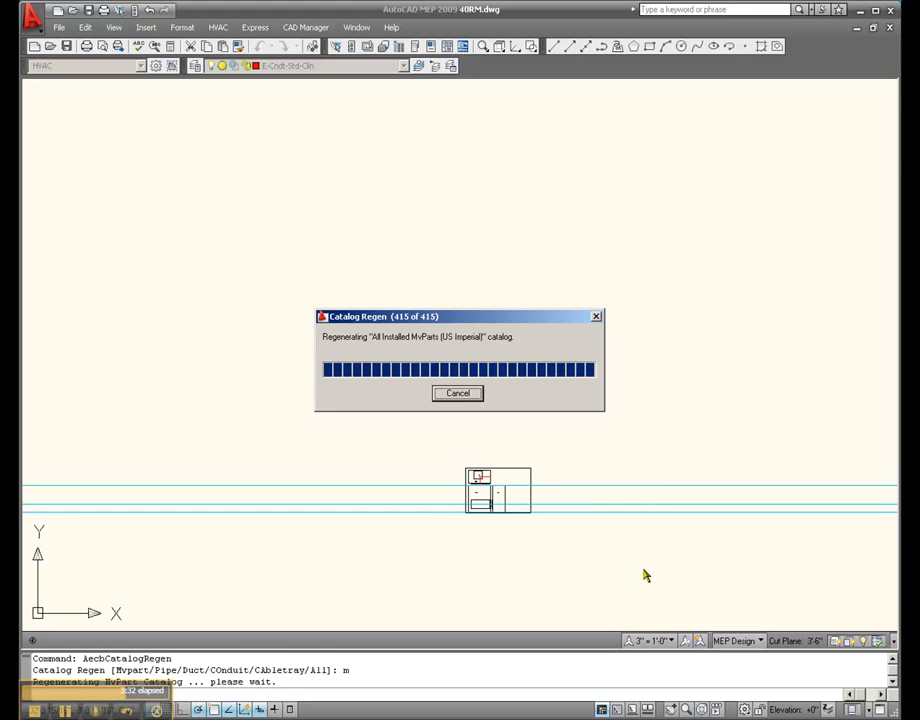
{"action": "left_click", "coordinate": [455, 397]}
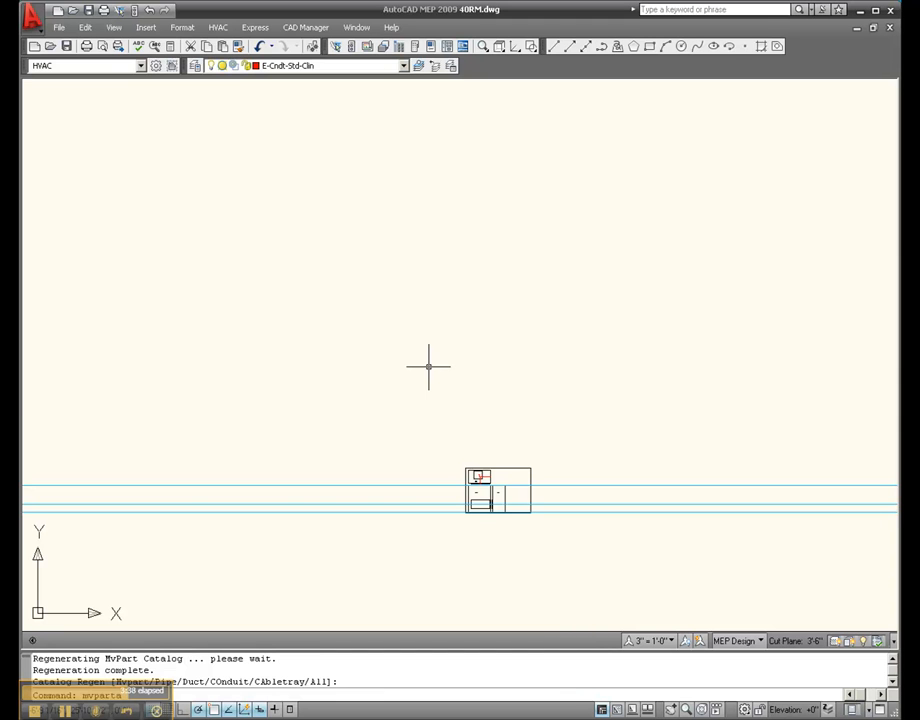
Insert the jhgchgcvhcv 12.00 x 10.00 multi-view part above the plan at elevation 10'-0" with 0.00 rotation
{"action": "key", "text": "Return"}
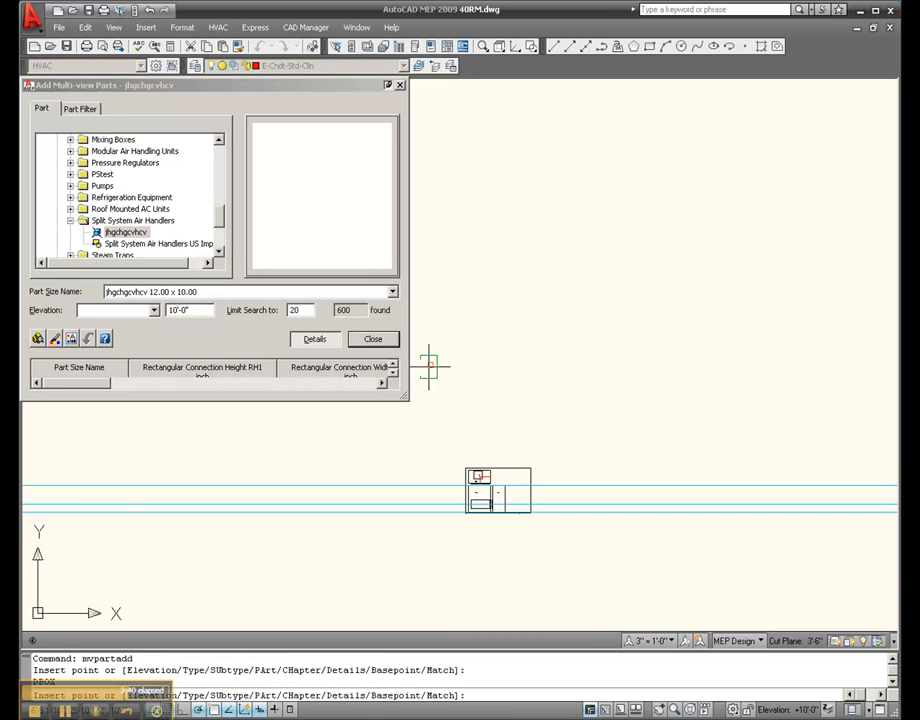
{"action": "left_click", "coordinate": [533, 323]}
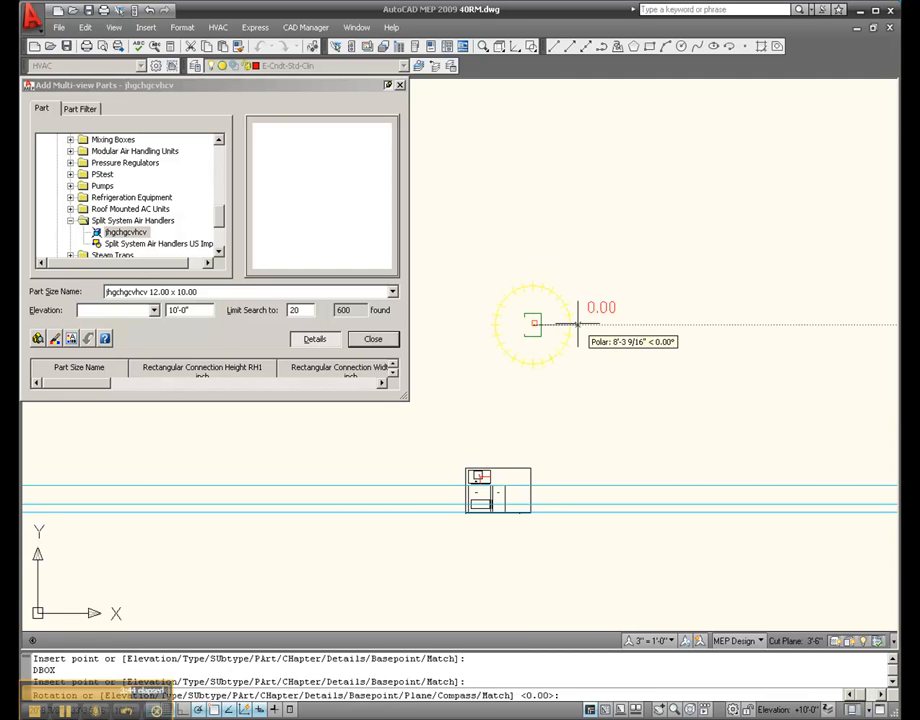
{"action": "scroll", "coordinate": [523, 276], "scroll_direction": "up", "scroll_amount": 3}
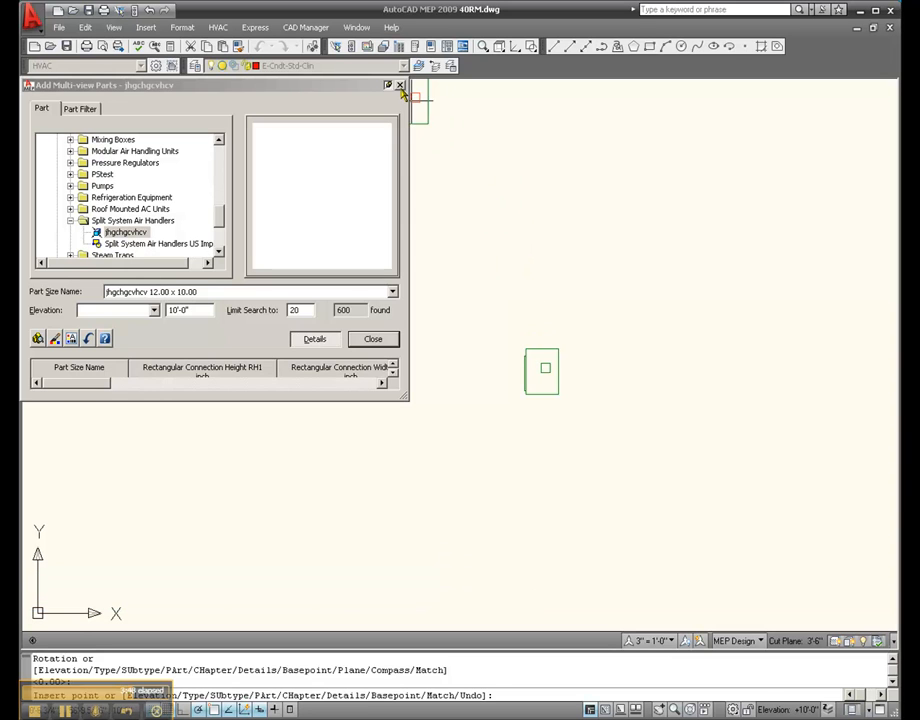
{"action": "key", "text": "Escape"}
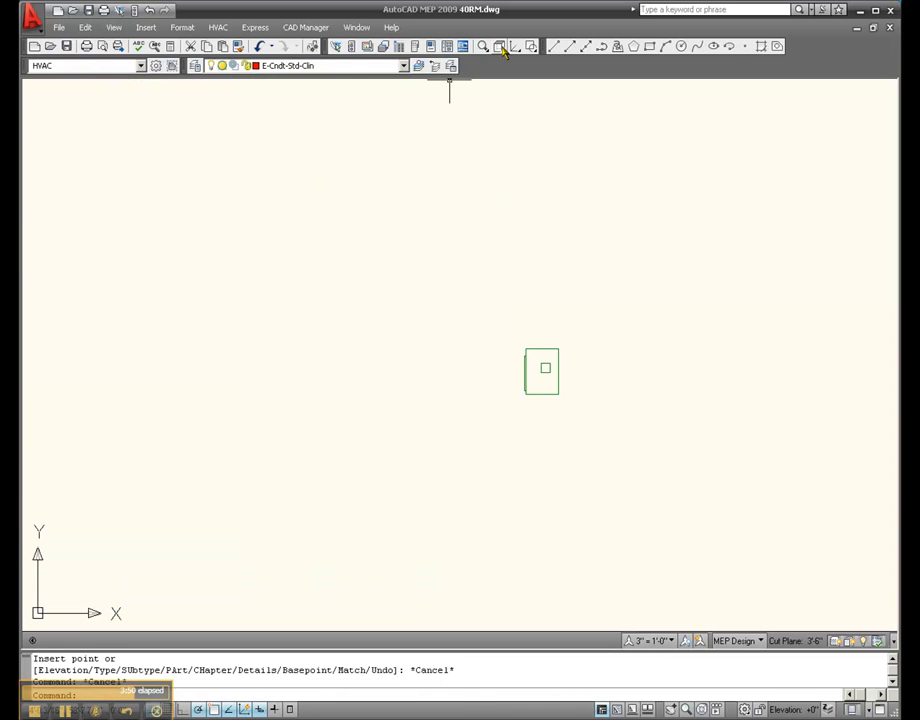
Show the drawing in SW Isometric view and open the inserted air handler for multi-view part modification
{"action": "left_click_drag", "start_coordinate": [499, 46], "coordinate": [500, 182]}
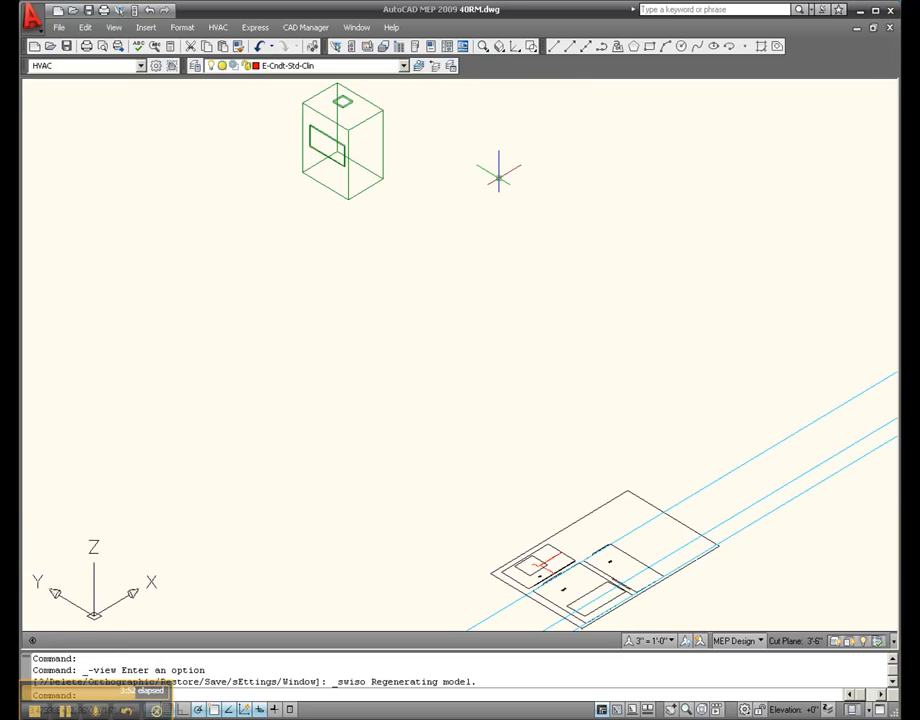
{"action": "scroll", "coordinate": [389, 203], "scroll_direction": "up", "scroll_amount": 5}
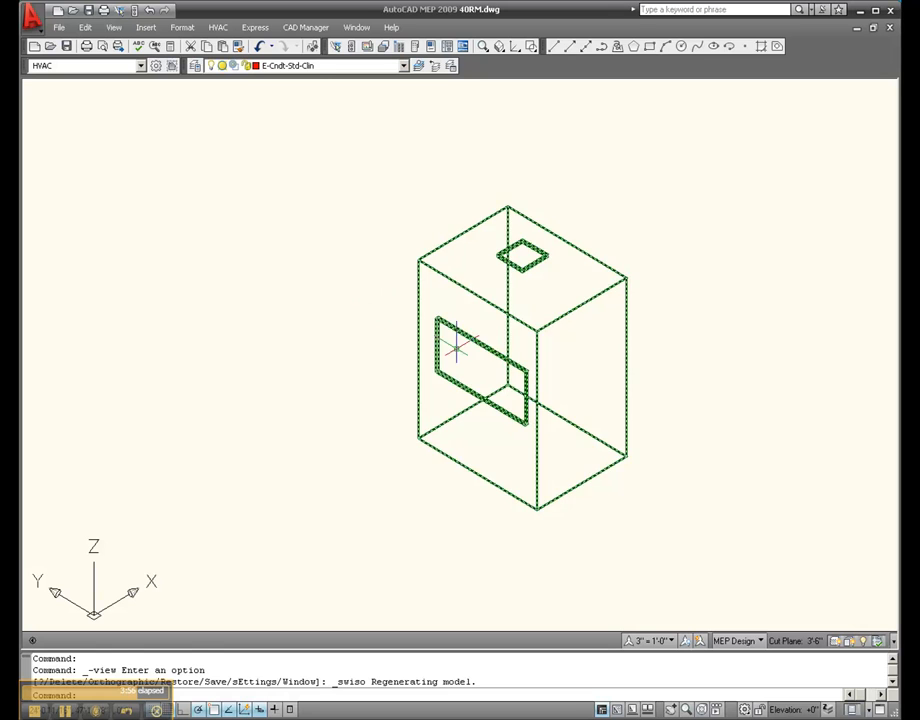
{"action": "left_click", "coordinate": [476, 335]}
{"action": "right_click", "coordinate": [366, 229]}
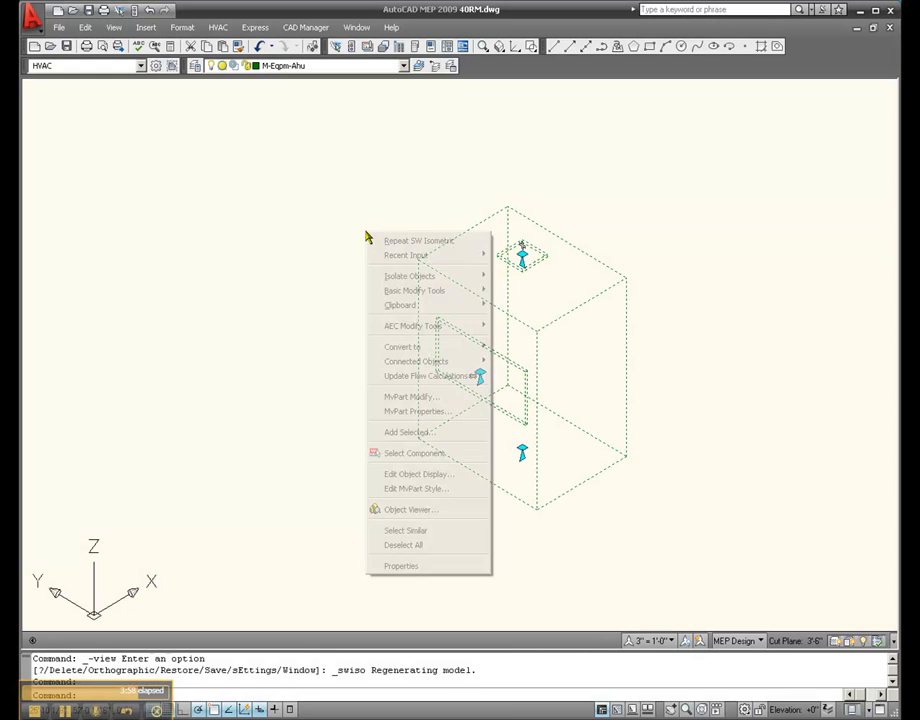
{"action": "left_click", "coordinate": [423, 397]}
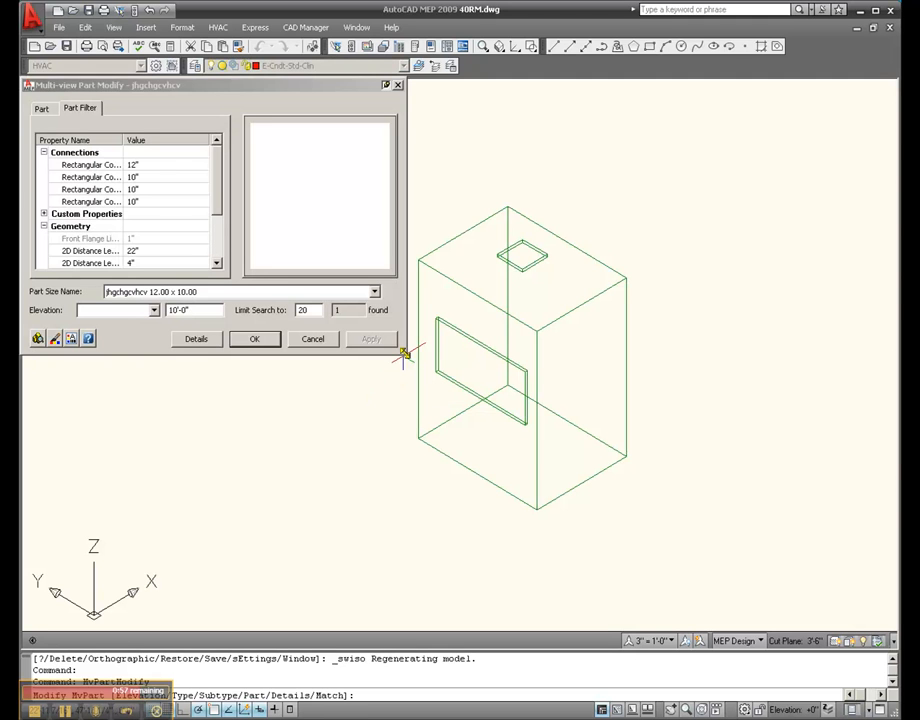
Set the air handler's Workplane Offset WPOf1 to 18" and apply the change as a custom sized part
{"action": "left_click_drag", "start_coordinate": [405, 354], "coordinate": [386, 459]}
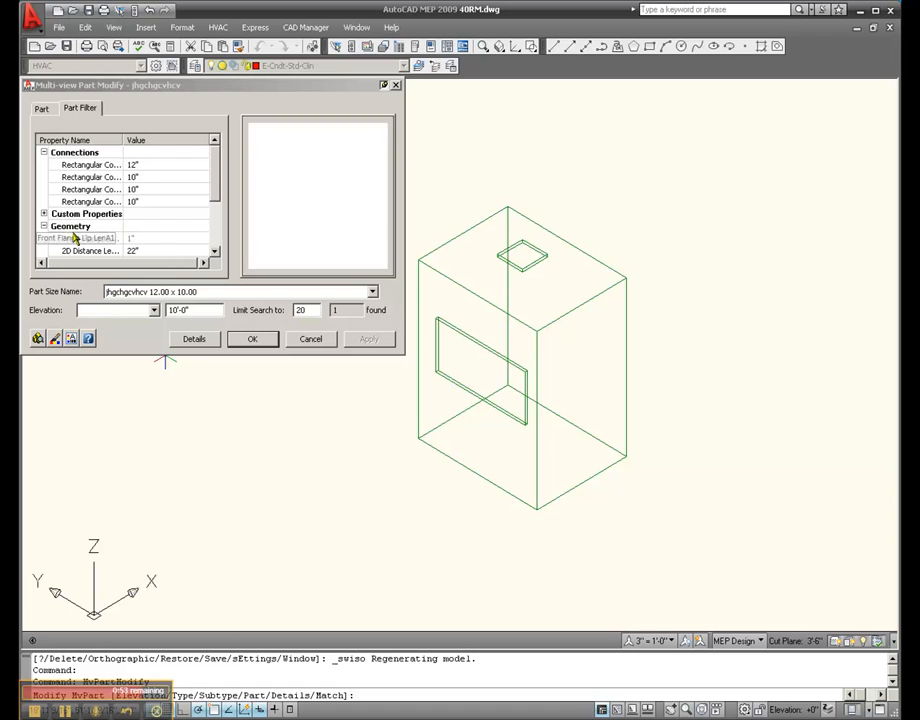
{"action": "left_click", "coordinate": [44, 215]}
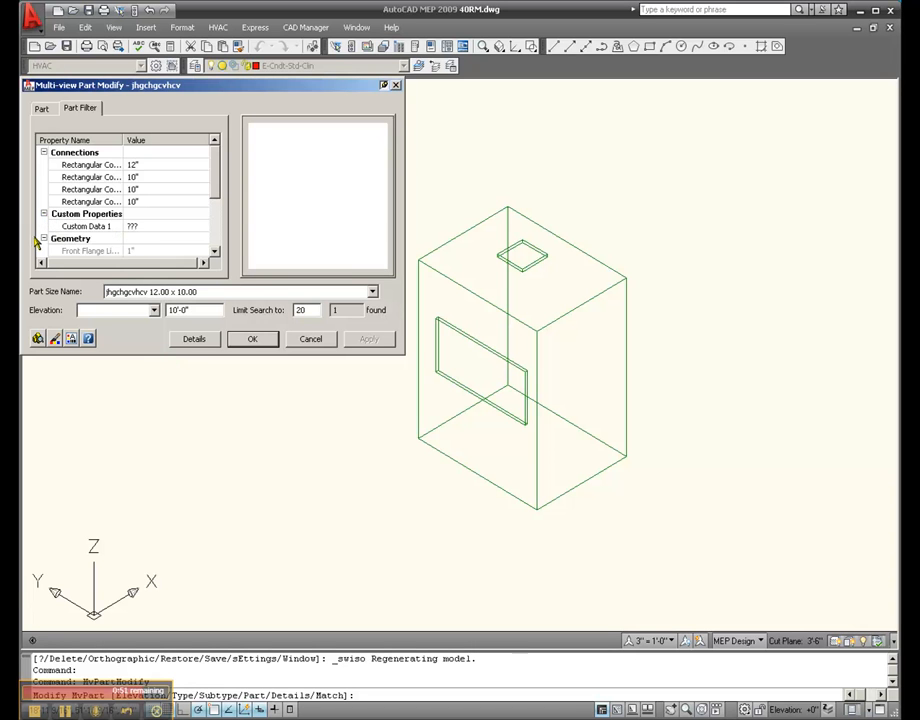
{"action": "left_click_drag", "start_coordinate": [219, 188], "coordinate": [220, 226]}
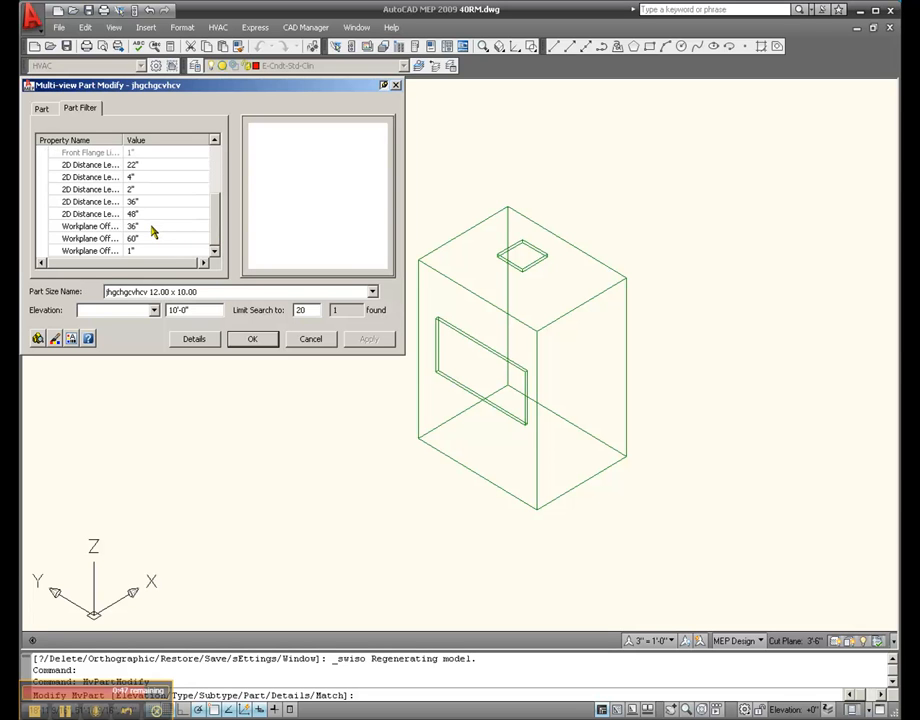
{"action": "left_click", "coordinate": [151, 226]}
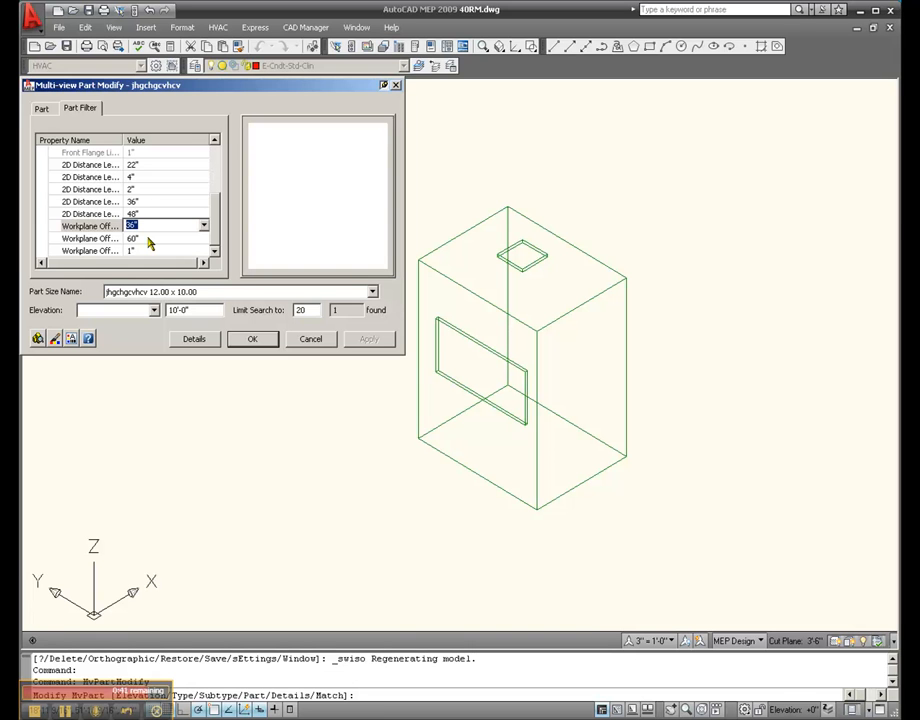
{"action": "type", "text": "18"}
{"action": "left_click", "coordinate": [253, 339]}
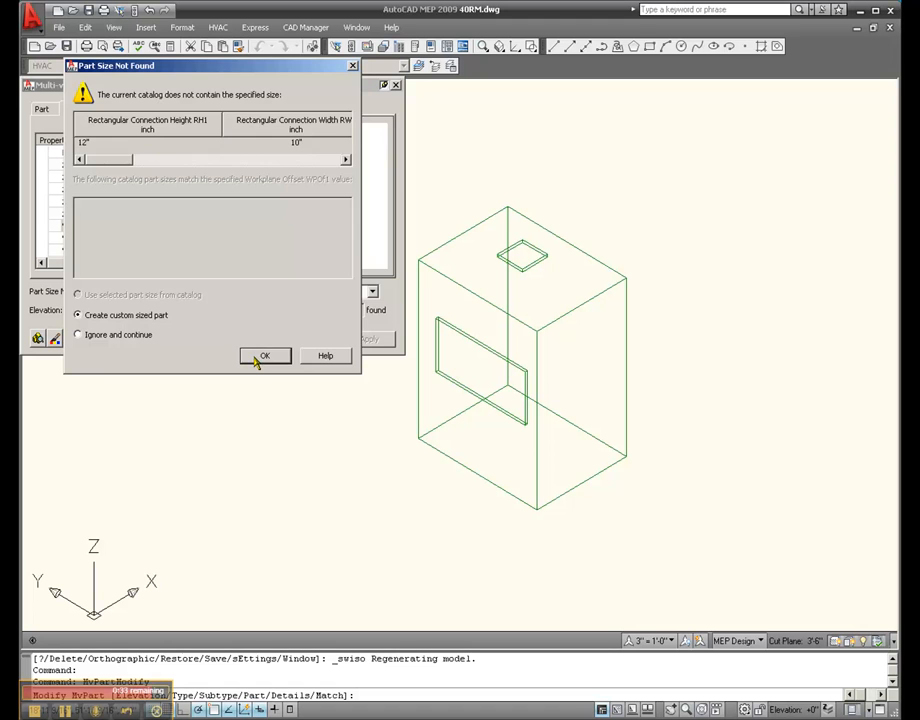
{"action": "left_click", "coordinate": [256, 358]}
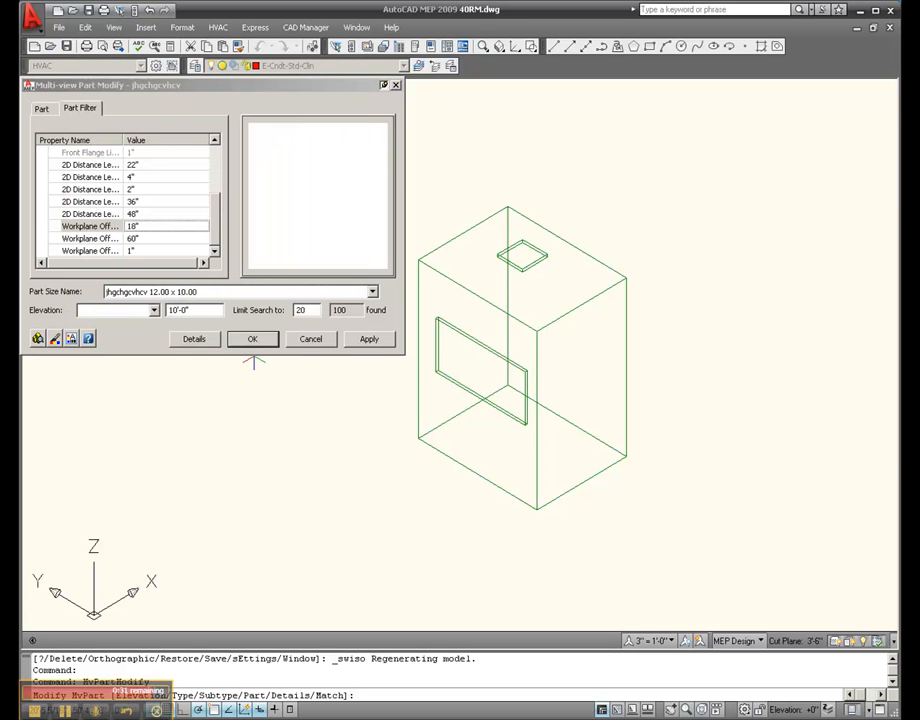
{"action": "left_click", "coordinate": [366, 340]}
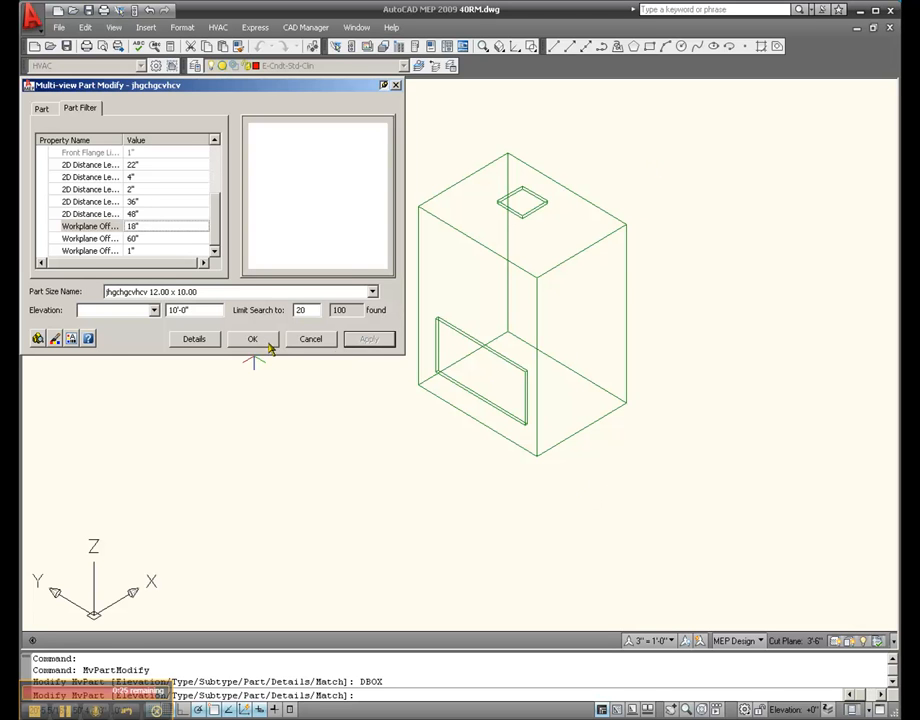
{"action": "left_click", "coordinate": [266, 341]}
Draw a short duct segment straight out from the air handler's large rectangular side connector and end the duct run
{"action": "scroll", "coordinate": [275, 213], "scroll_direction": "down", "scroll_amount": 6}
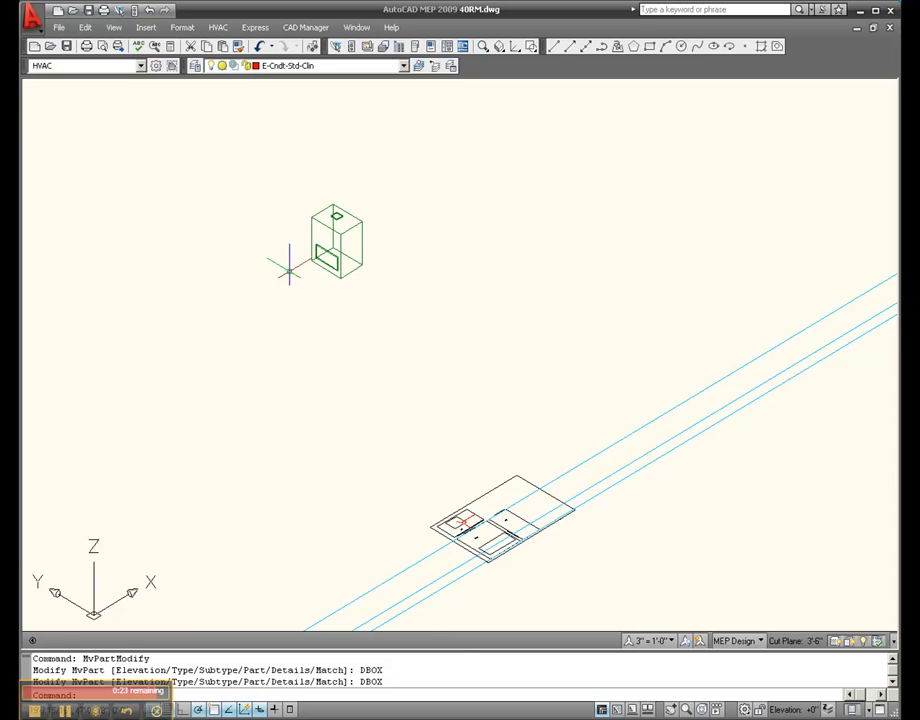
{"action": "scroll", "coordinate": [505, 518], "scroll_direction": "up", "scroll_amount": 5}
{"action": "scroll", "coordinate": [513, 517], "scroll_direction": "down", "scroll_amount": 8}
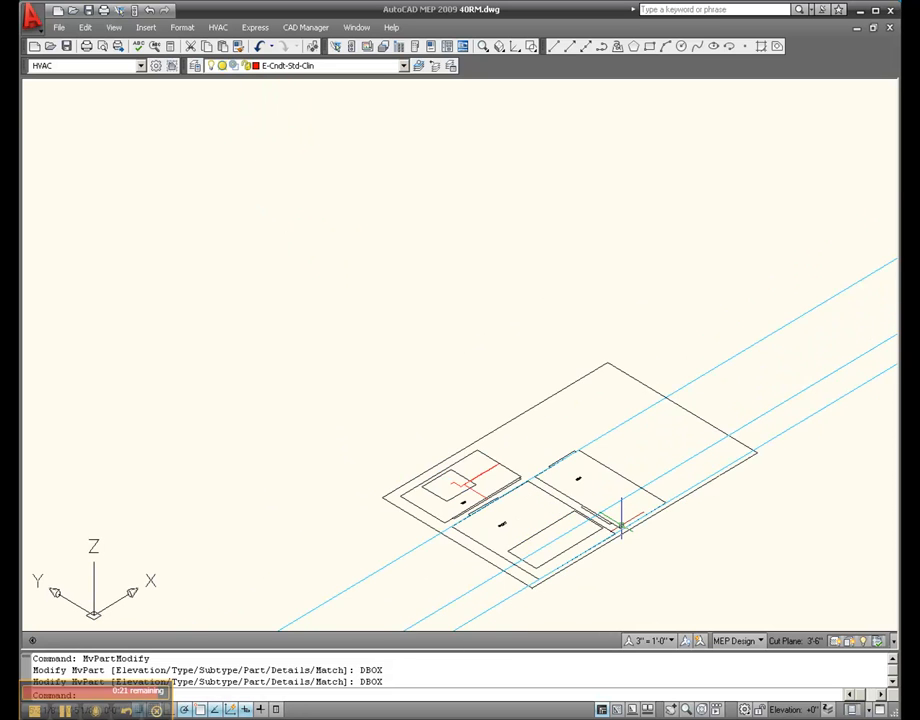
{"action": "scroll", "coordinate": [475, 293], "scroll_direction": "up", "scroll_amount": 6}
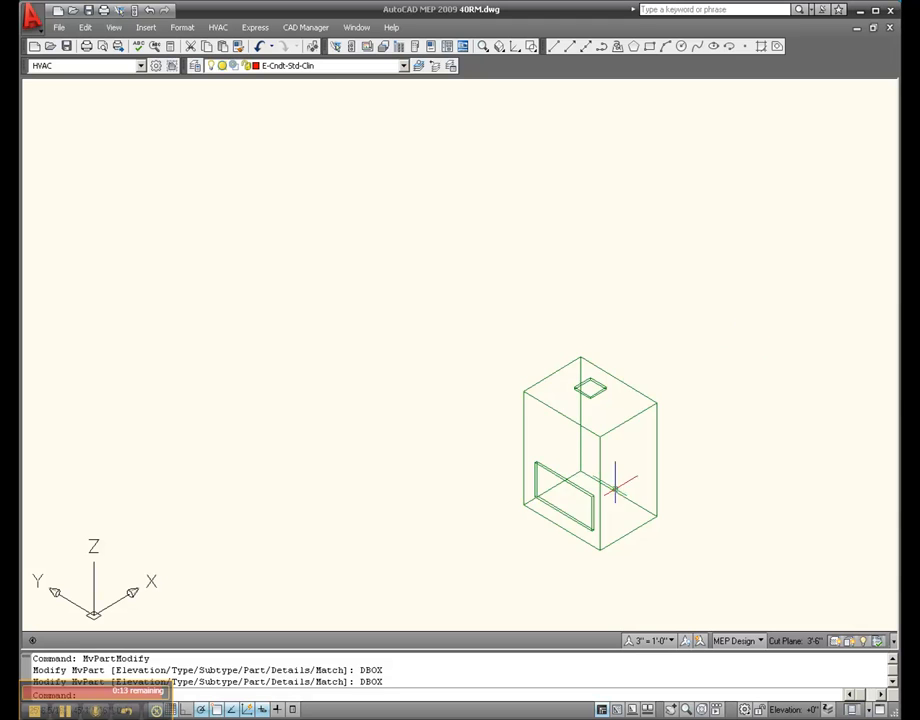
{"action": "left_click", "coordinate": [598, 490]}
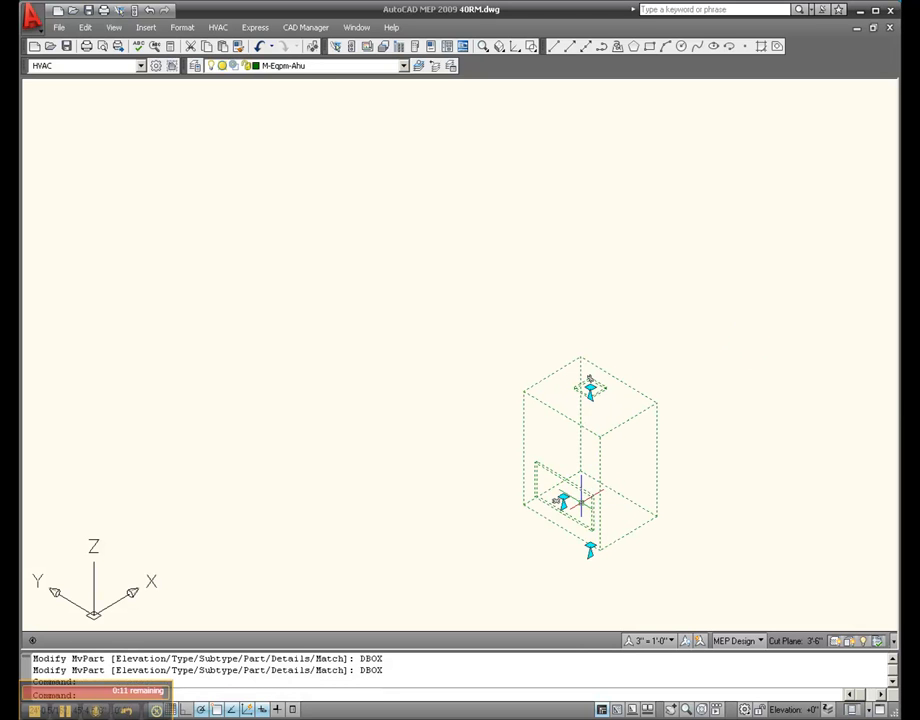
{"action": "left_click", "coordinate": [562, 500]}
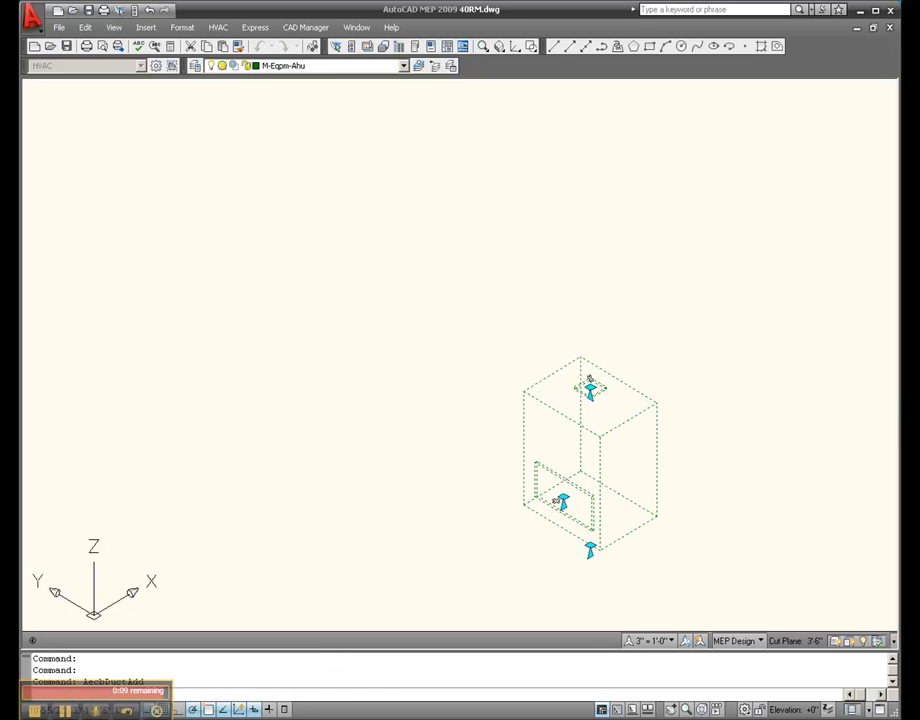
{"action": "left_click", "coordinate": [469, 554]}
{"action": "key", "text": "Escape"}
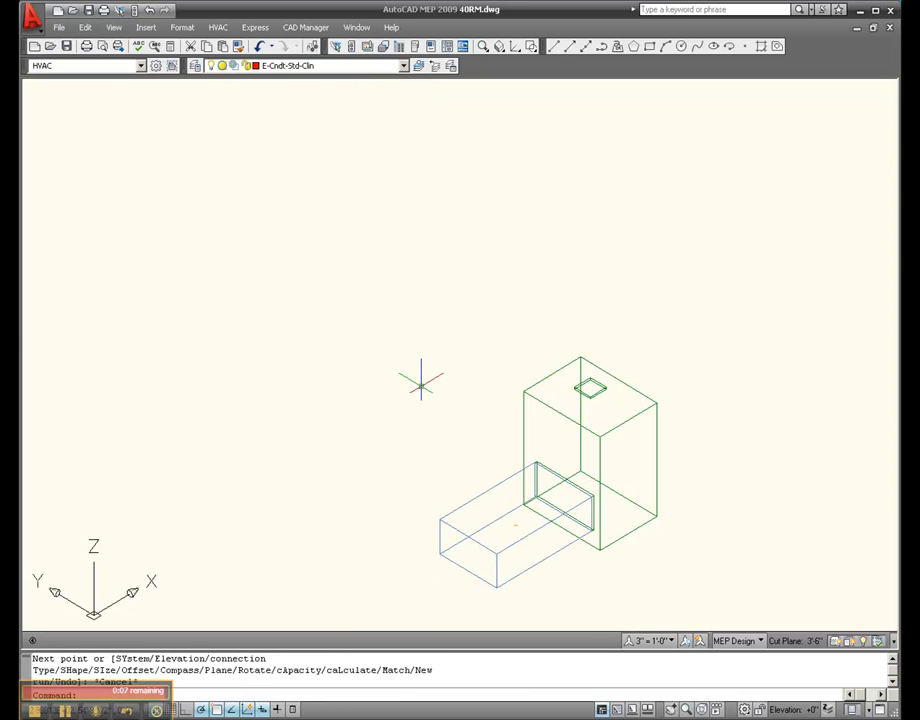